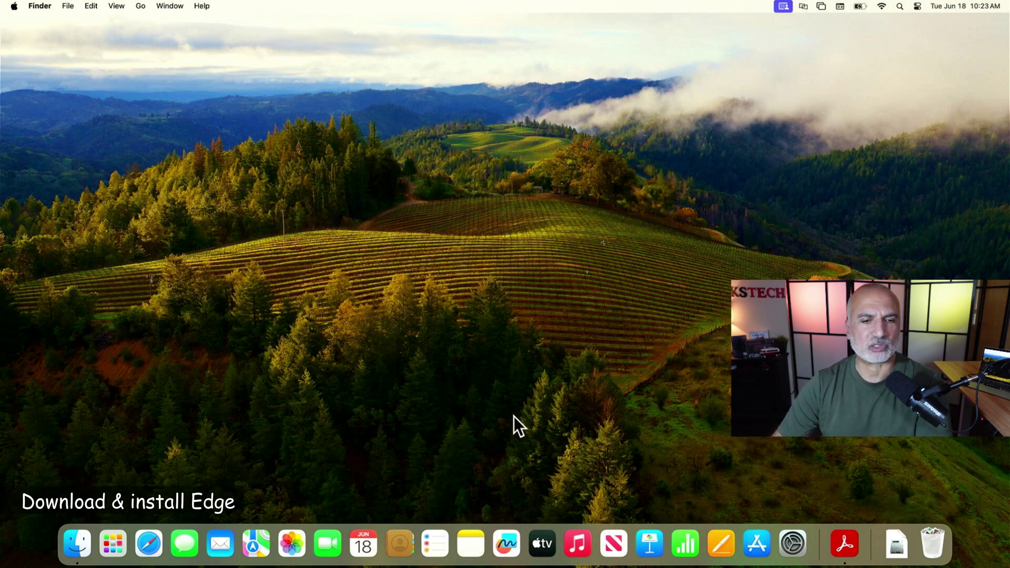
In Safari, load microsoft.com/edge/download and start the Edge for macOS download, accepting the licence terms.
left_click(143, 553)
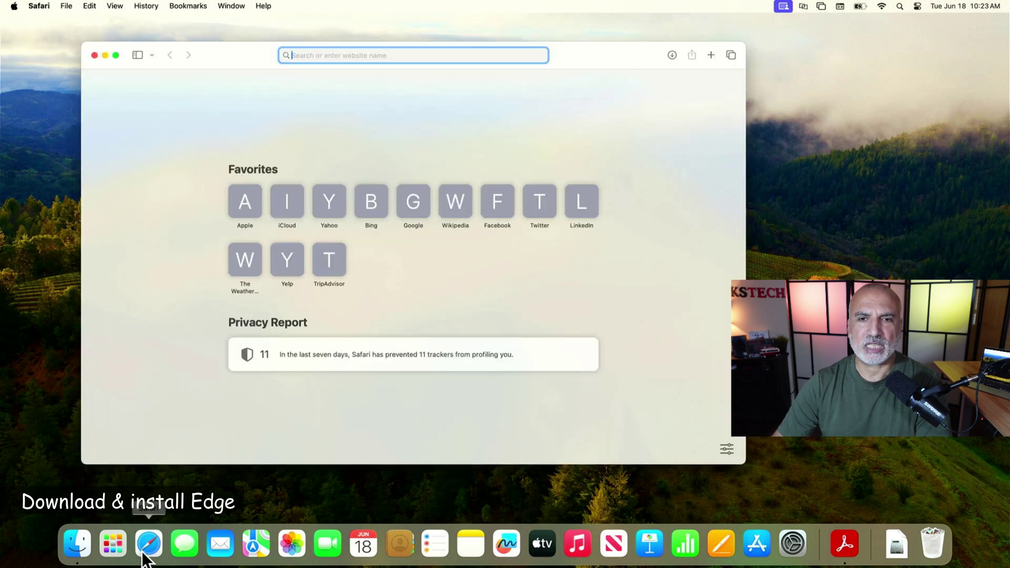
type("m")
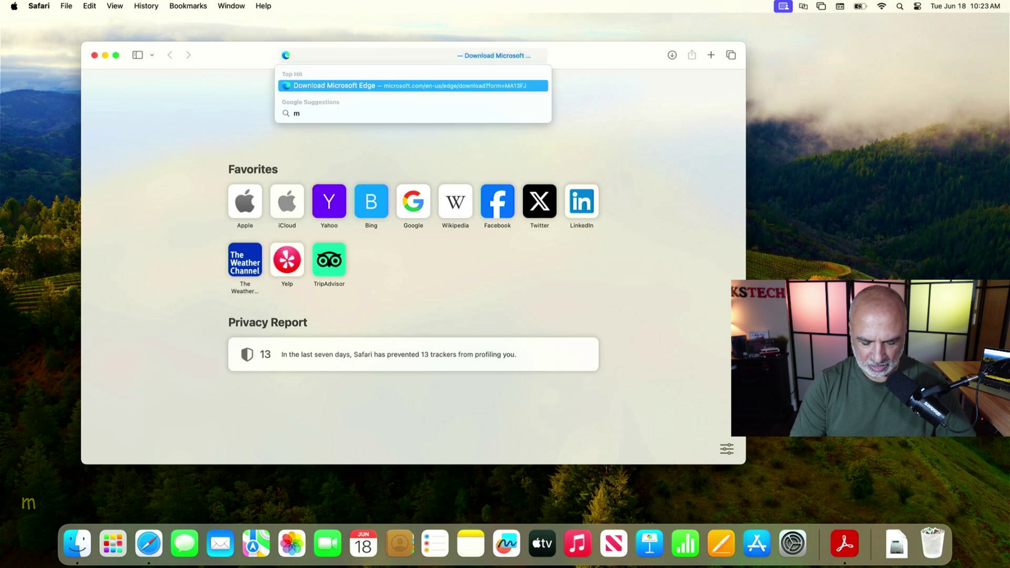
type("icrosoft.com")
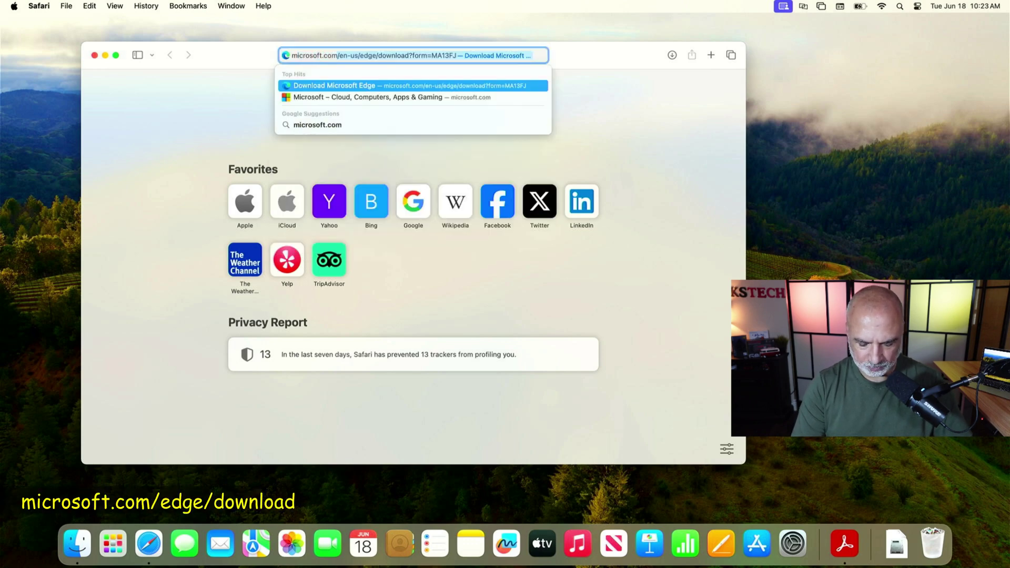
type("/edge/do")
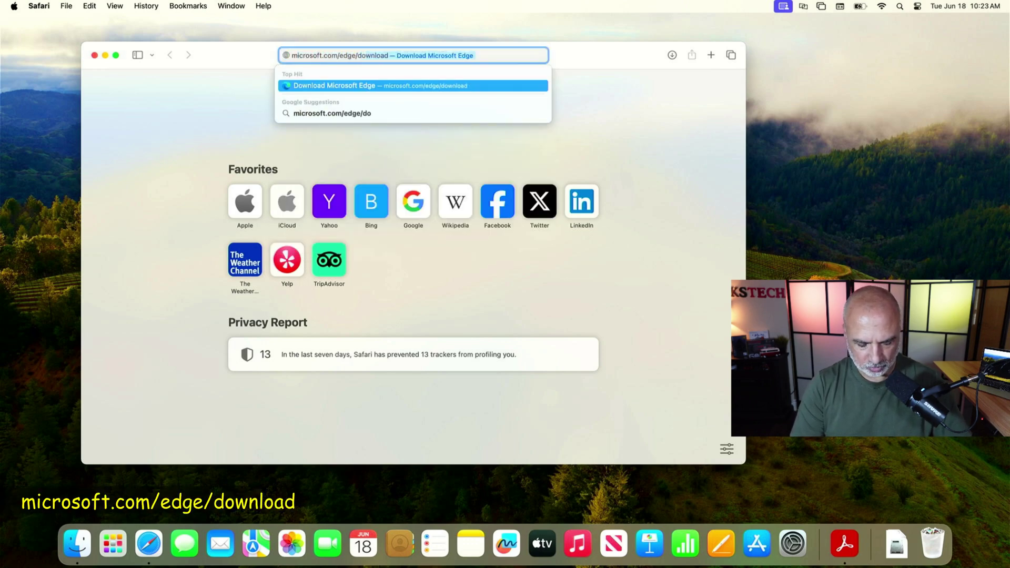
key("Return")
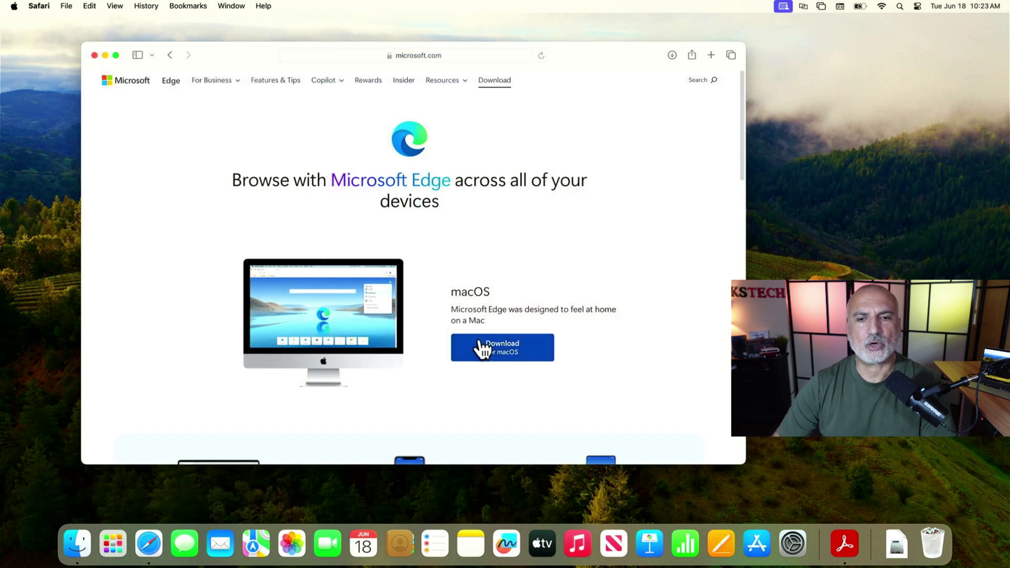
left_click(495, 346)
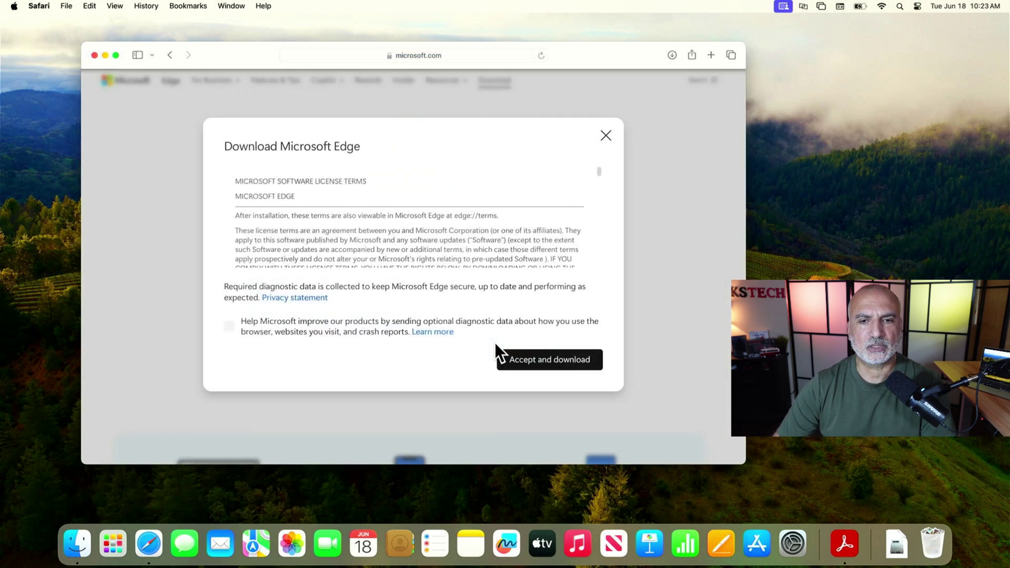
left_click(540, 366)
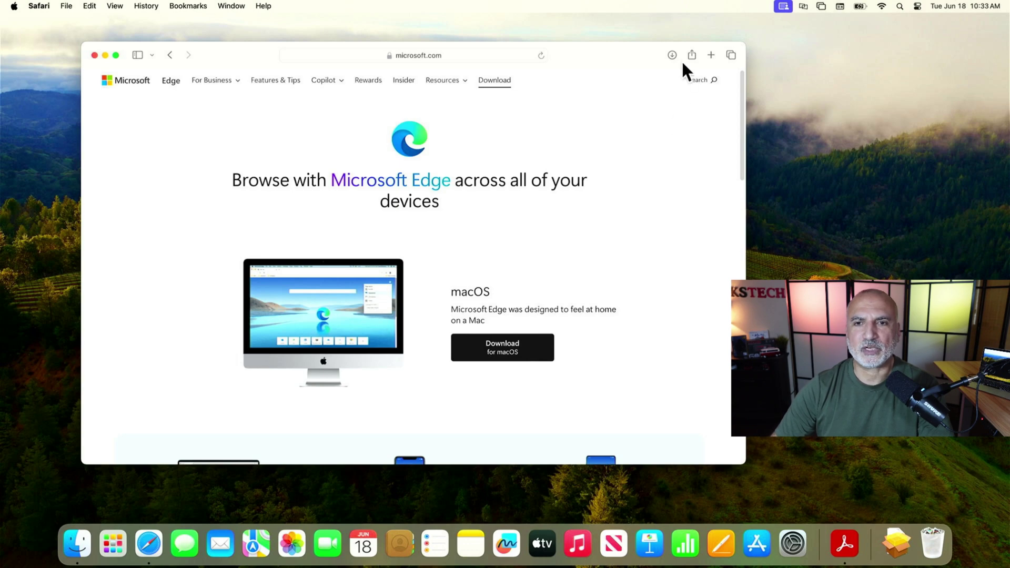
Install the downloaded Edge .pkg on Macintosh HD with the admin password, then move the installer to the Trash.
left_click(672, 55)
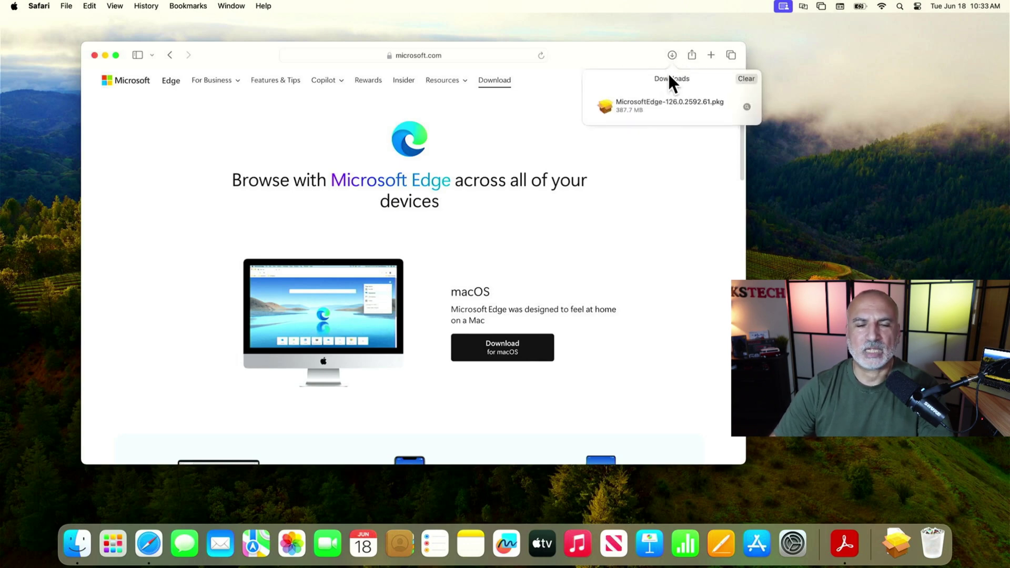
double_click(648, 103)
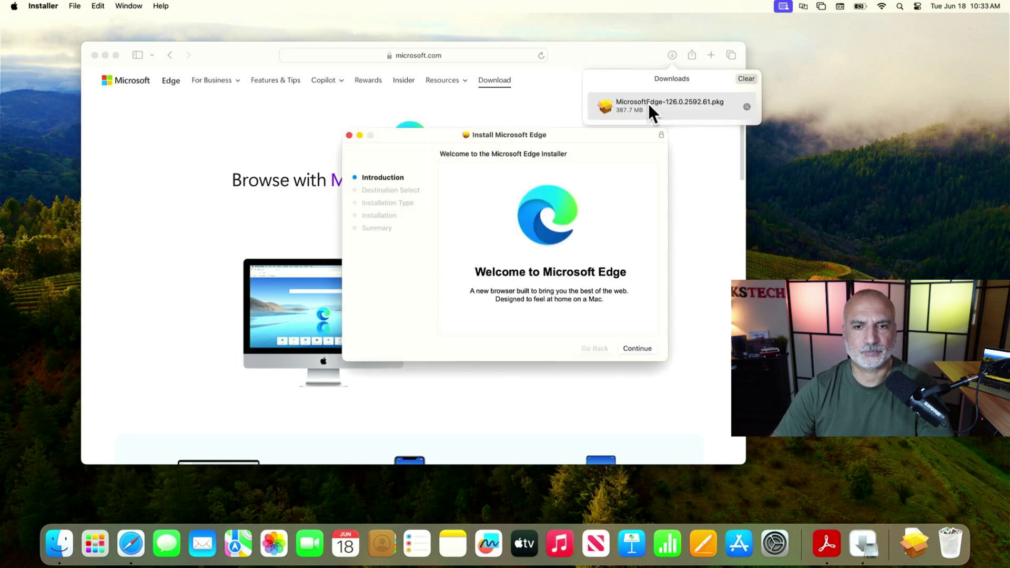
left_click(637, 349)
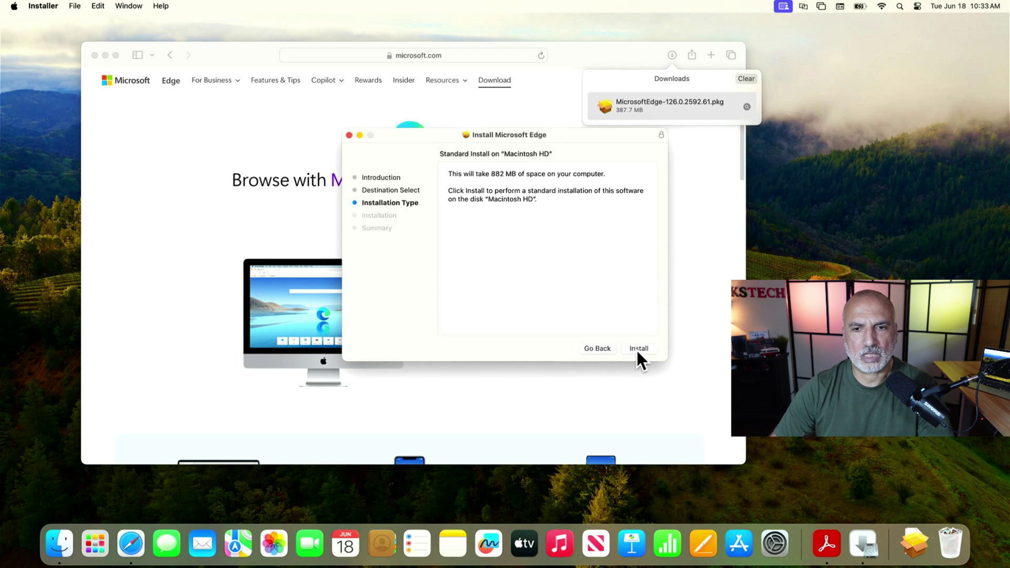
left_click(637, 349)
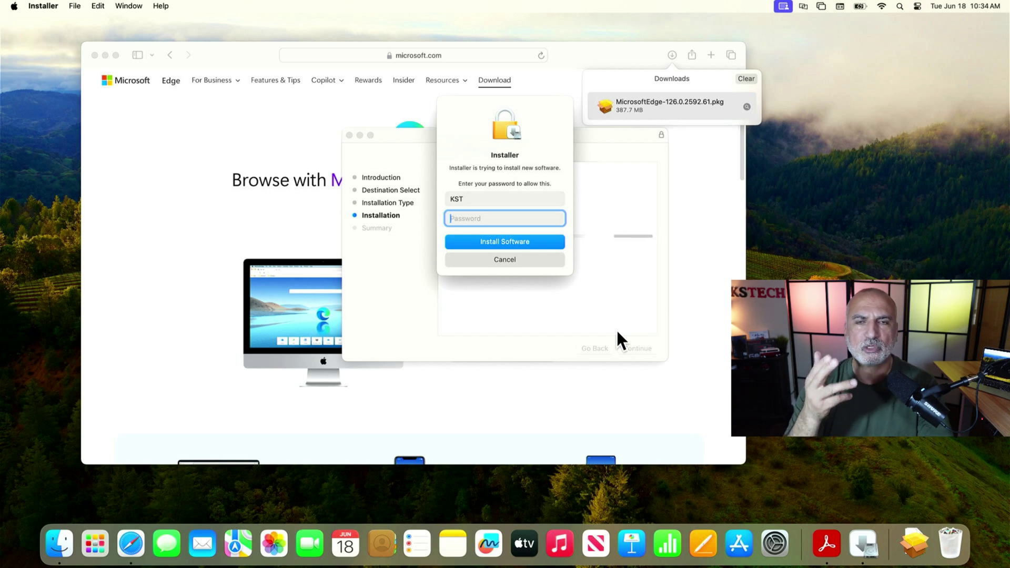
type("•••••••••••••")
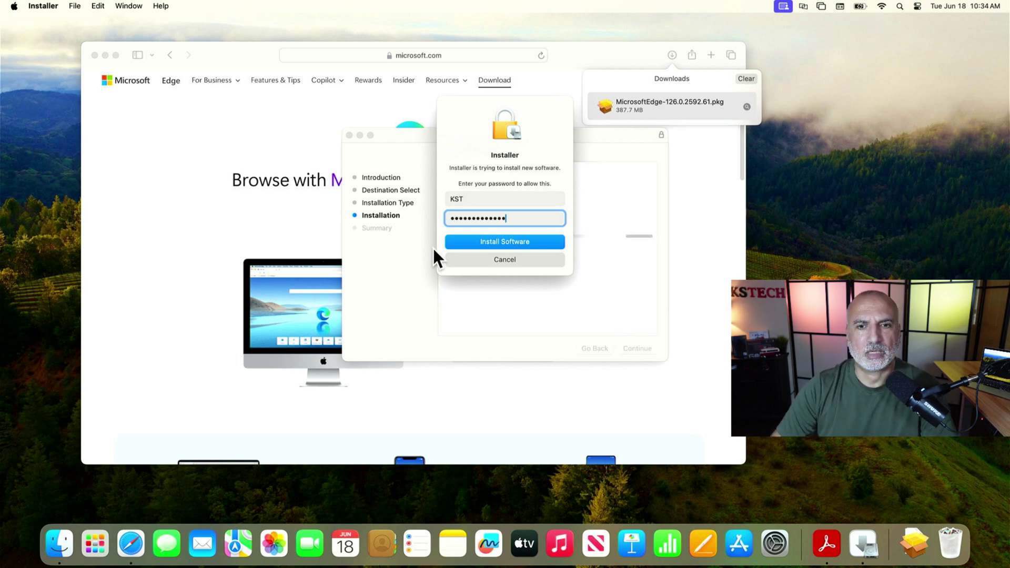
left_click(465, 246)
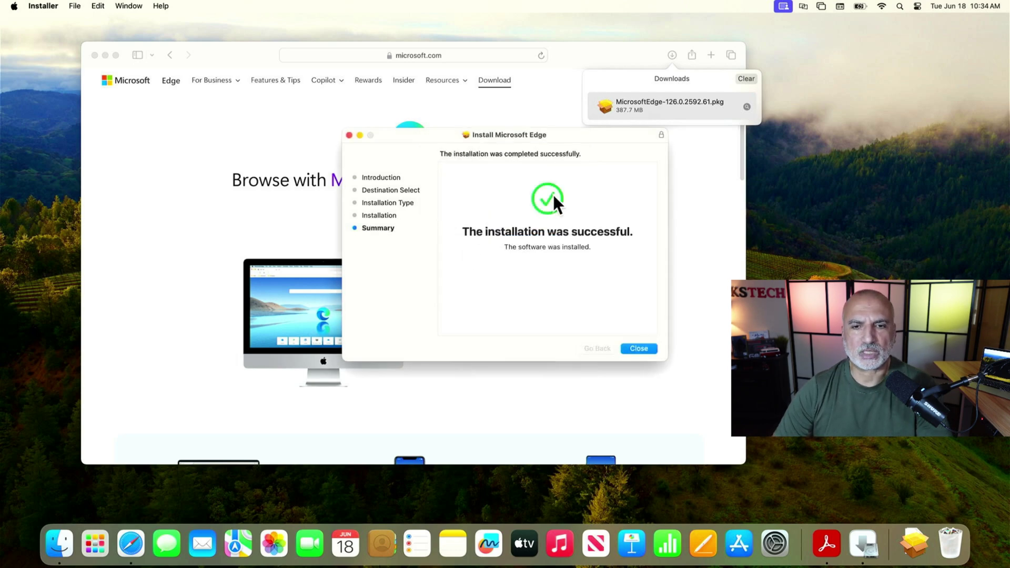
left_click(637, 352)
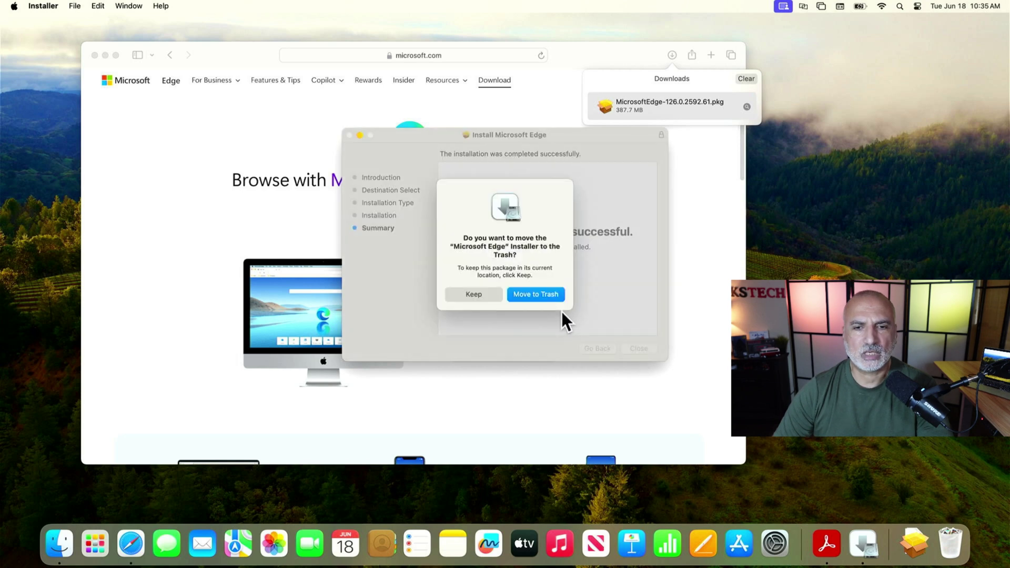
left_click(536, 294)
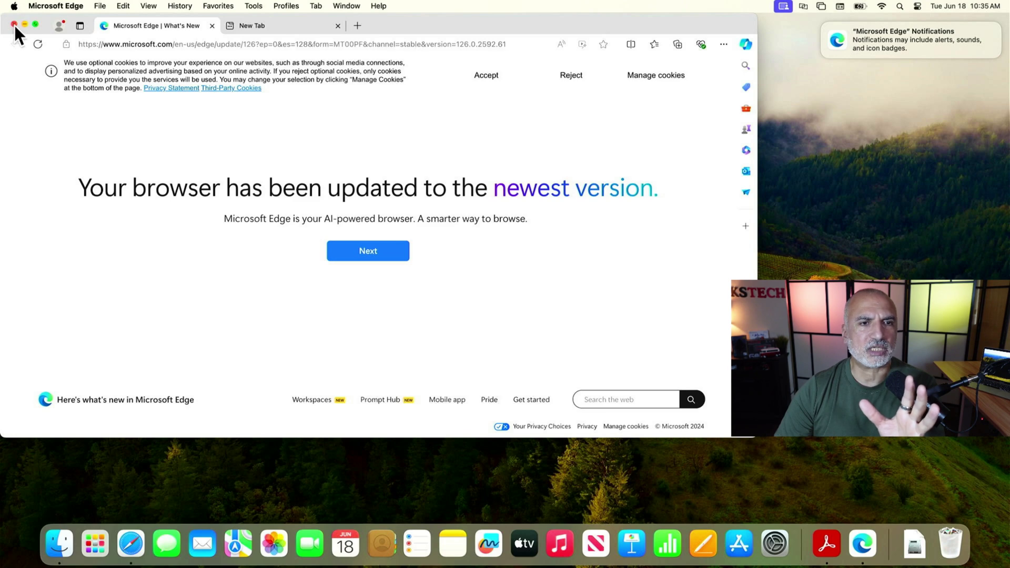
Close the Edge welcome window and quit Edge from its Dock menu.
left_click(15, 24)
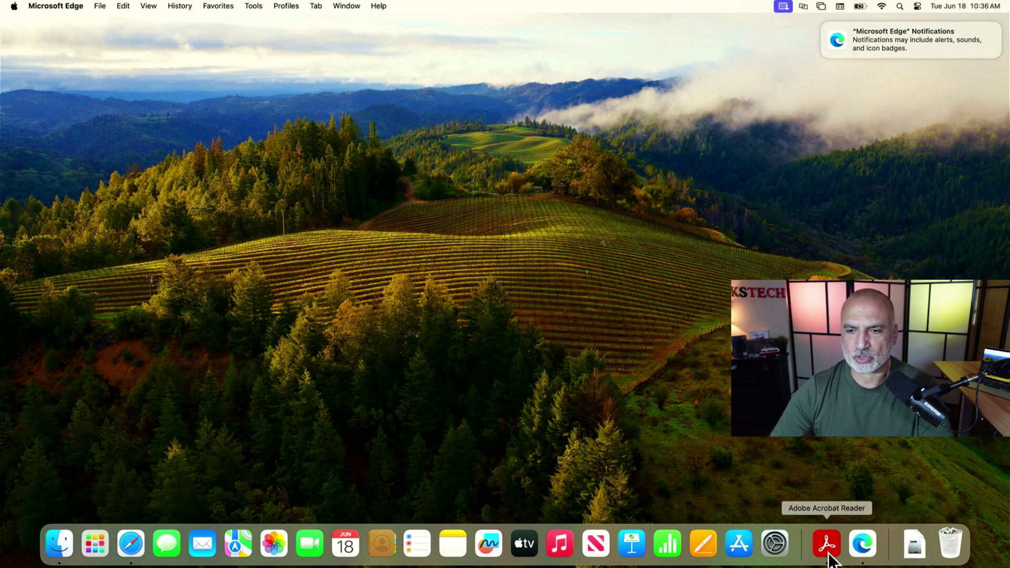
right_click(859, 549)
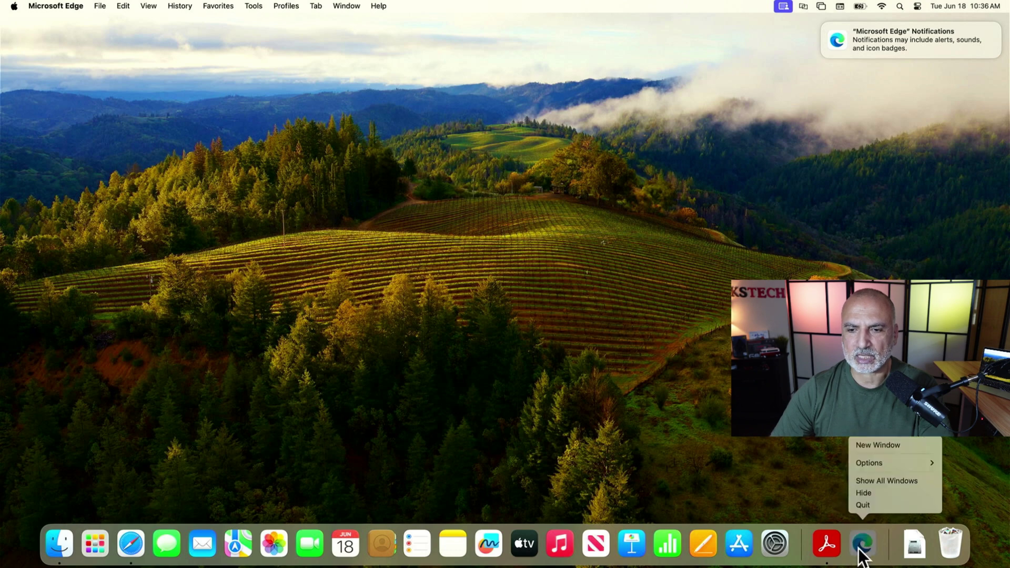
left_click(862, 505)
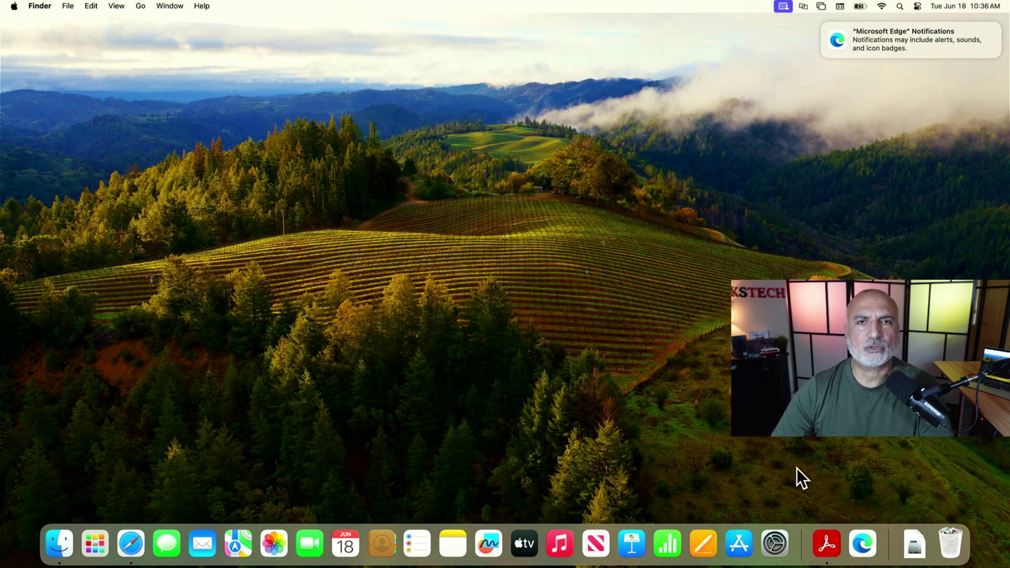
Enable Full Disk Access for Microsoft Edge under Privacy & Security using the admin password, then switch to Safari.
left_click(786, 544)
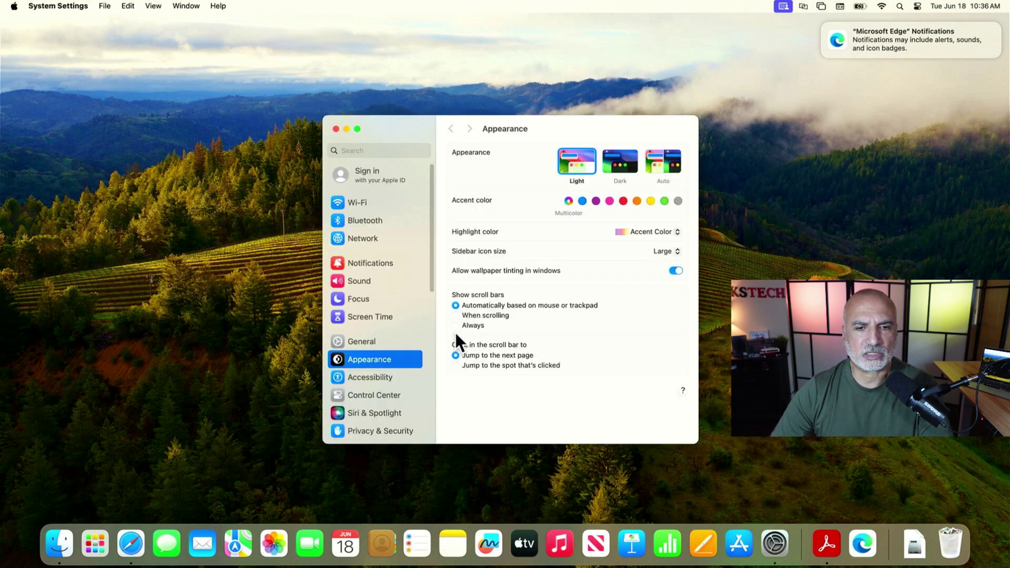
left_click(377, 427)
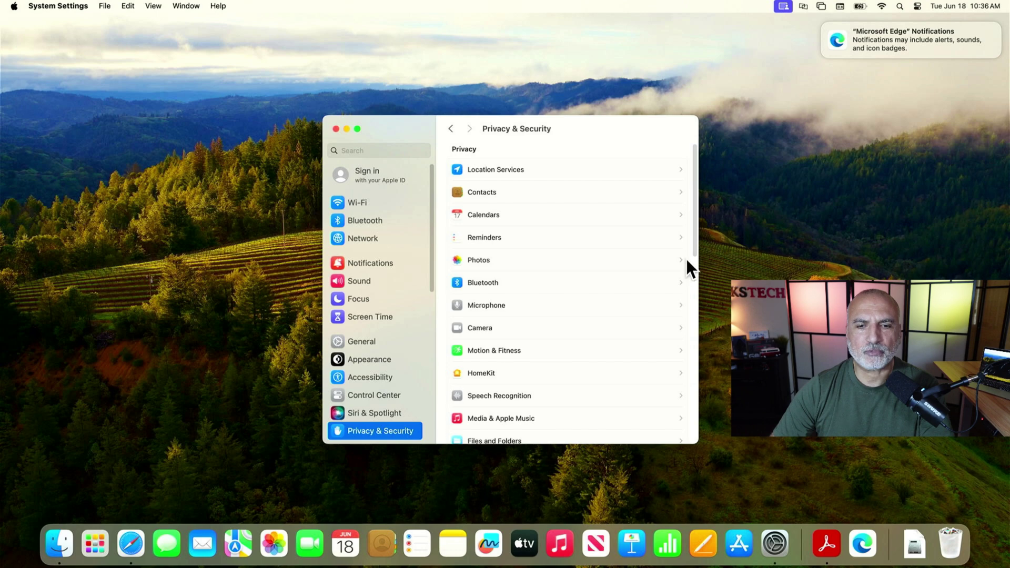
left_click_drag(696, 250, 689, 285)
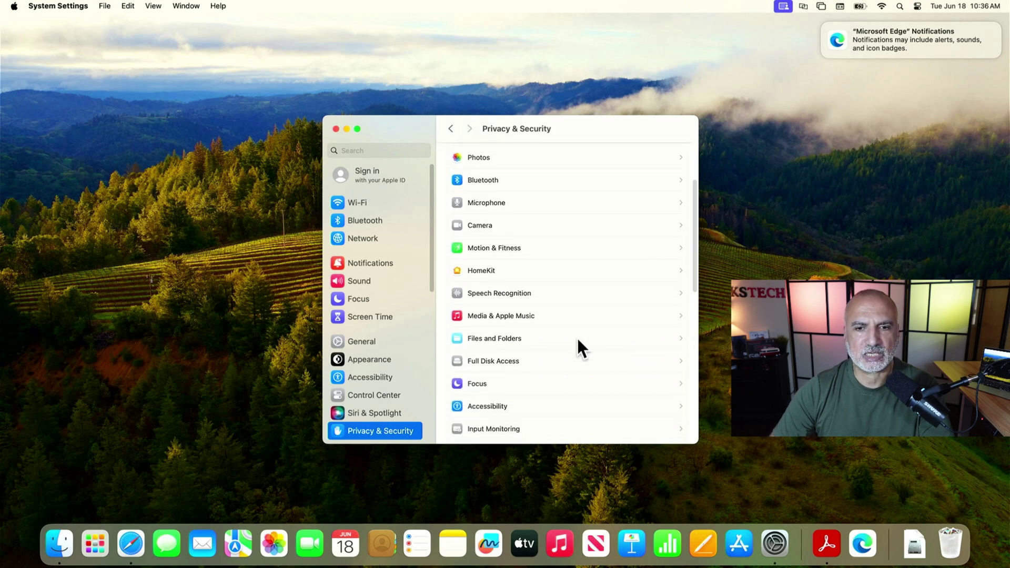
left_click(471, 362)
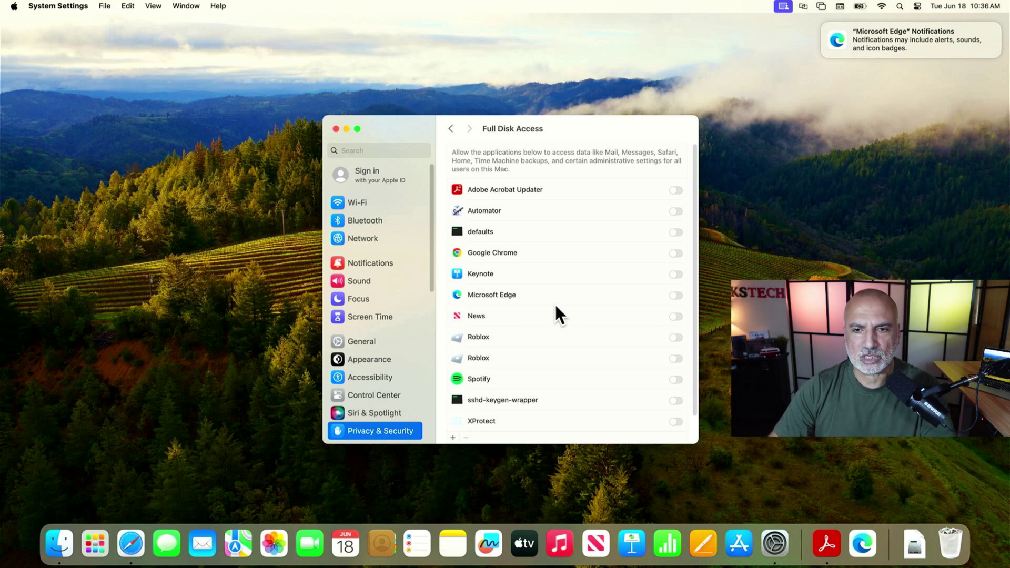
left_click(675, 295)
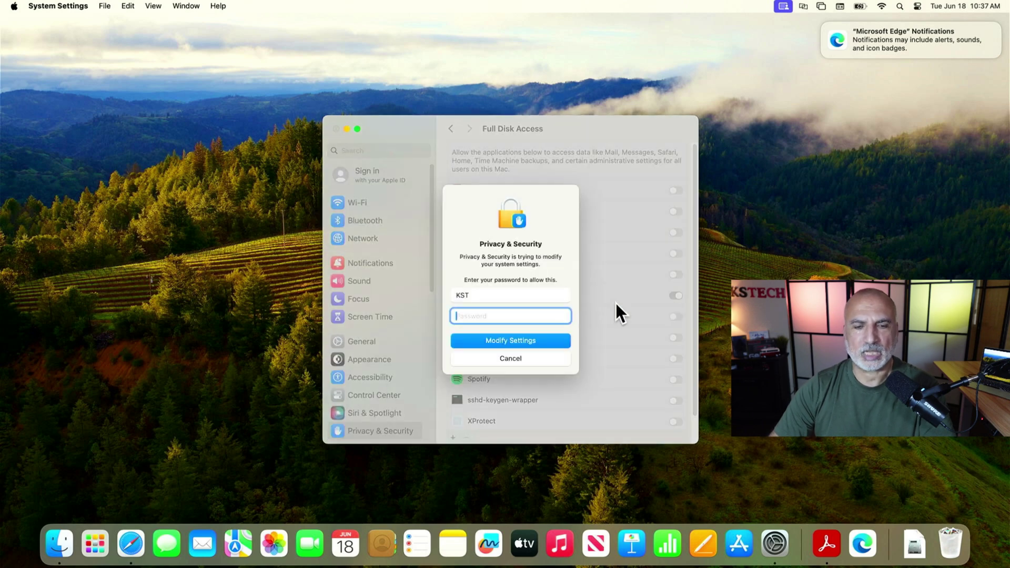
type("•••••••••••••")
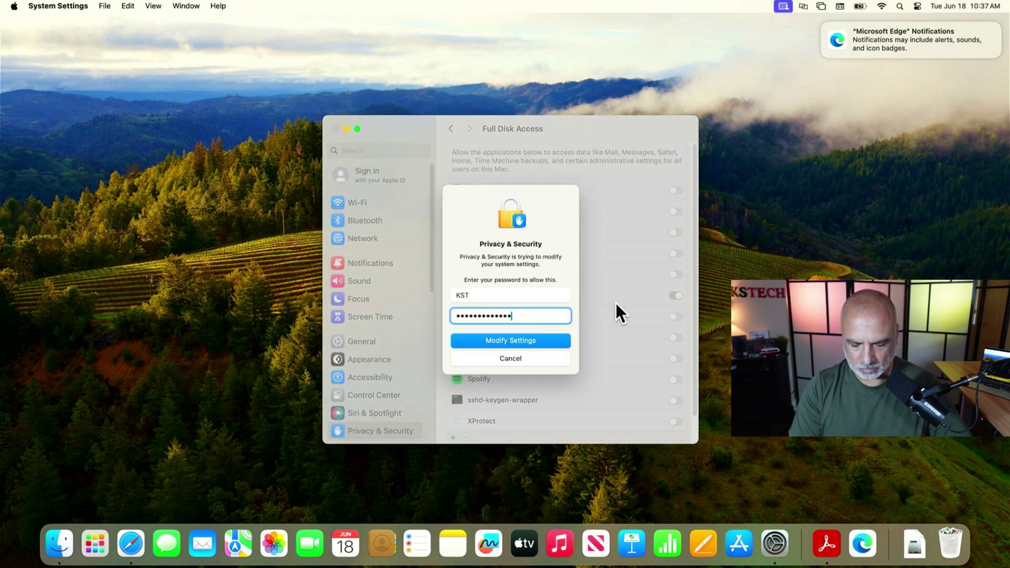
key("Return")
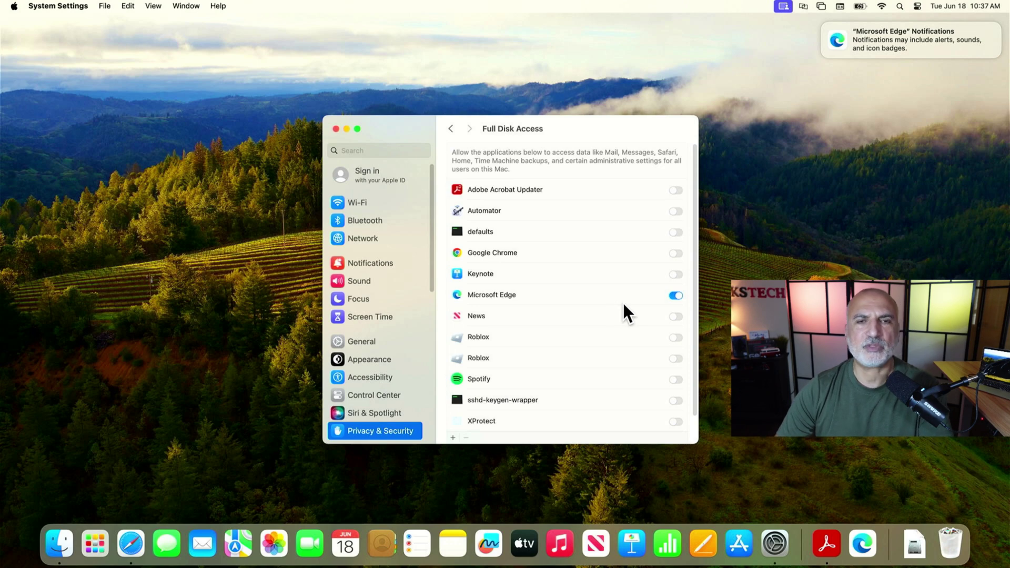
key("super+Tab")
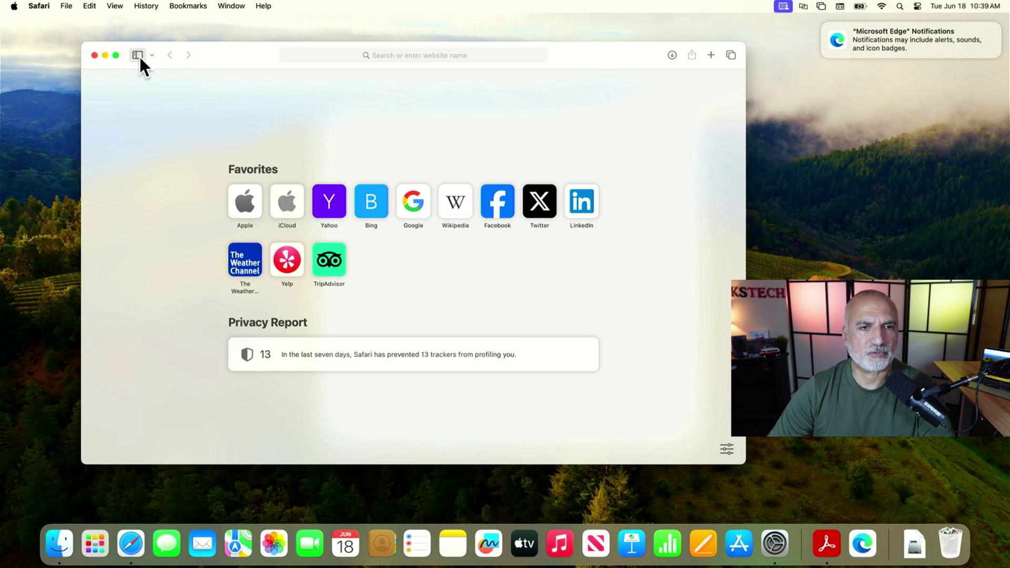
Check the saved bookmarks in Safari's sidebar, then close the Safari window.
left_click(138, 55)
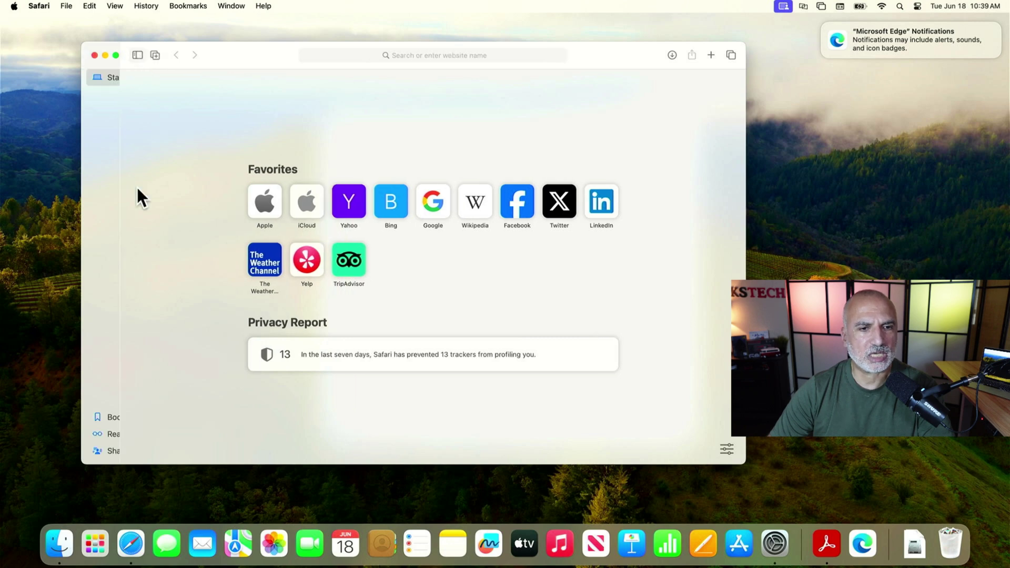
left_click(118, 418)
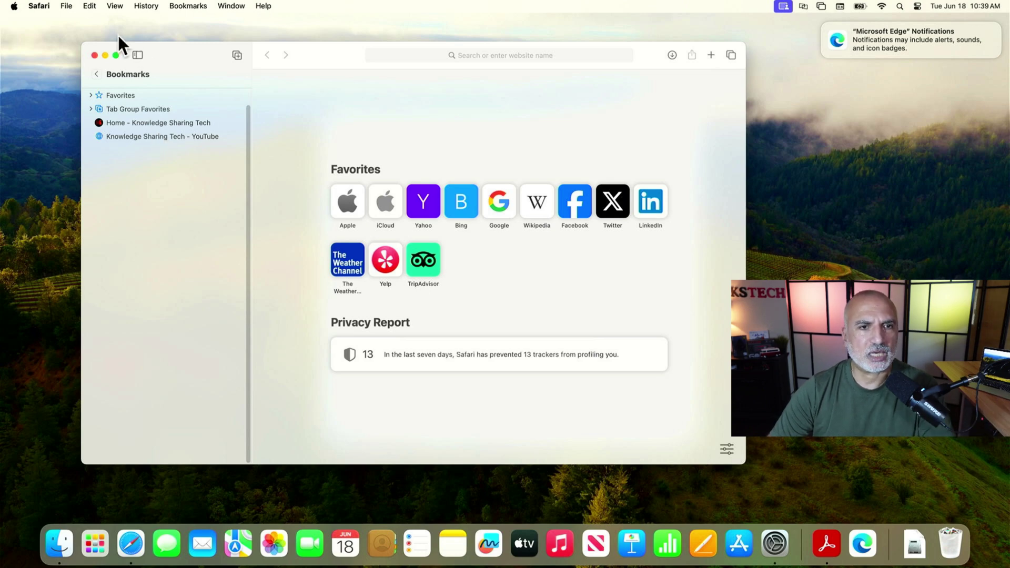
left_click(94, 54)
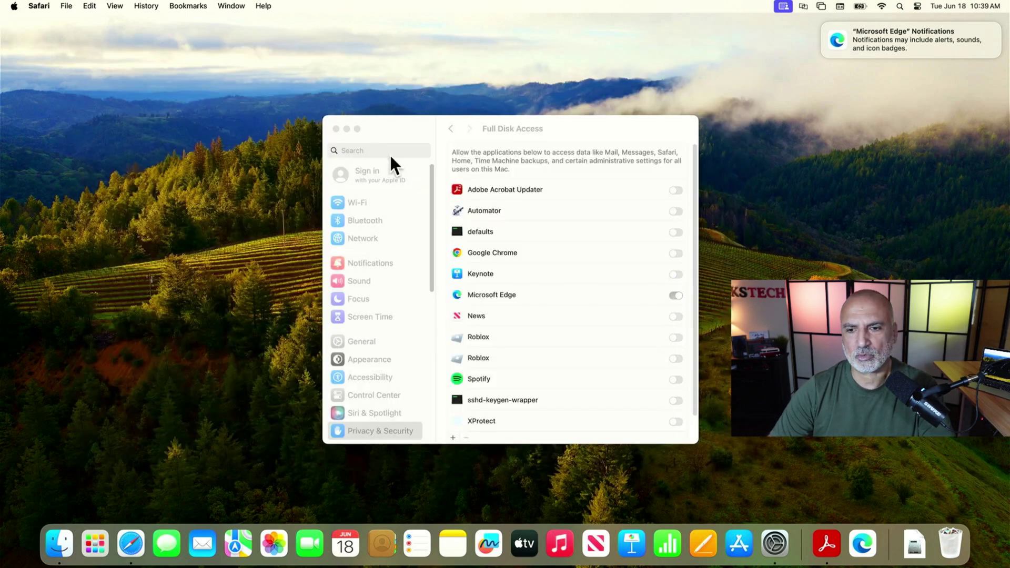
Launch Edge and import Safari's favorites and history via Settings > Profiles > Import browser data.
left_click(863, 543)
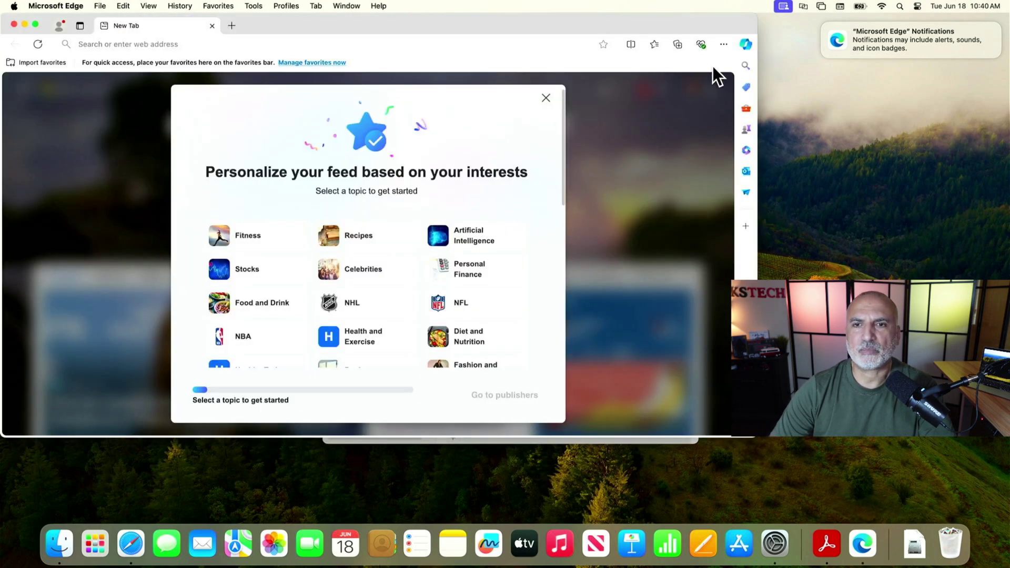
left_click(723, 44)
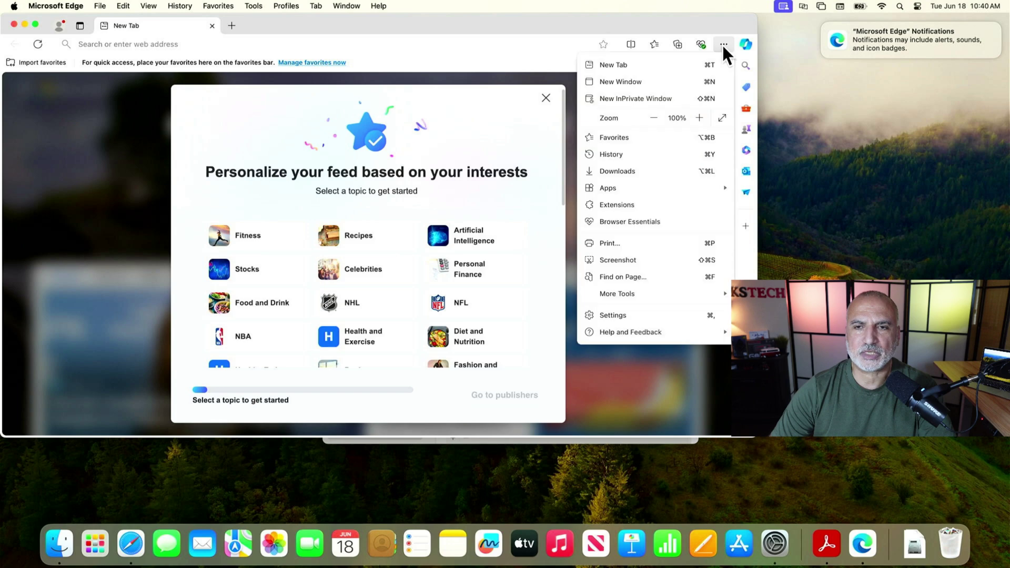
left_click(614, 316)
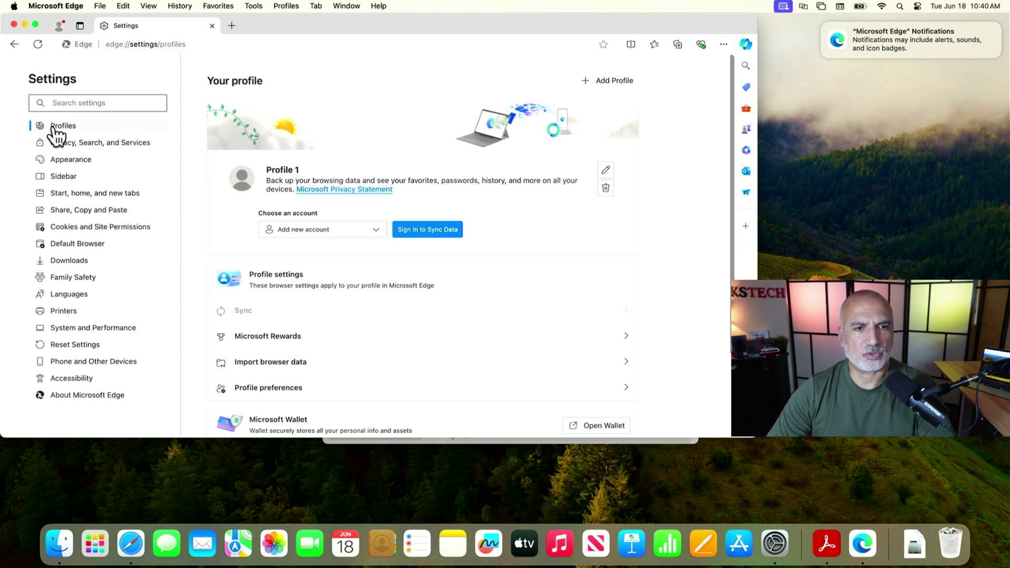
left_click(289, 368)
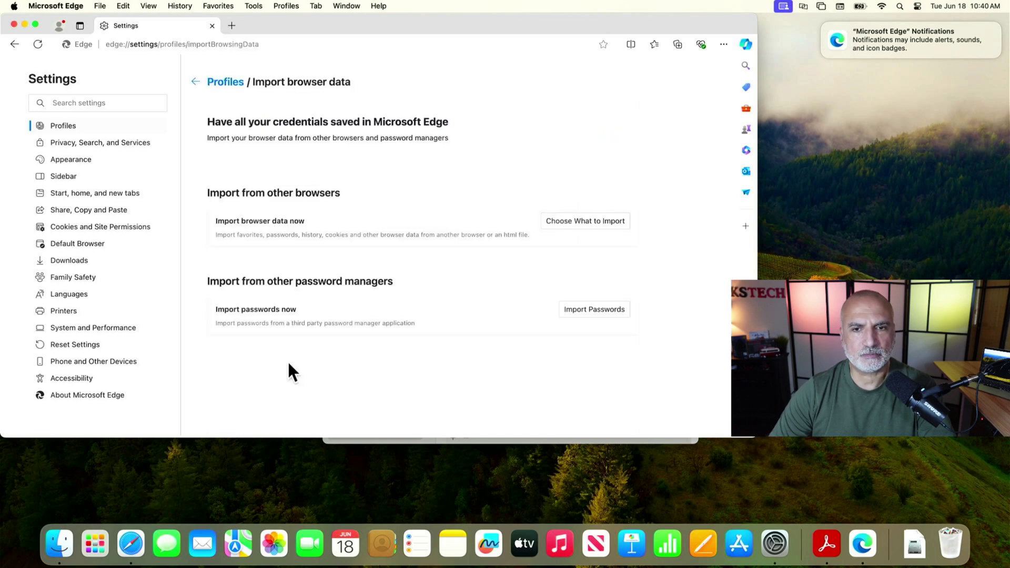
left_click(574, 223)
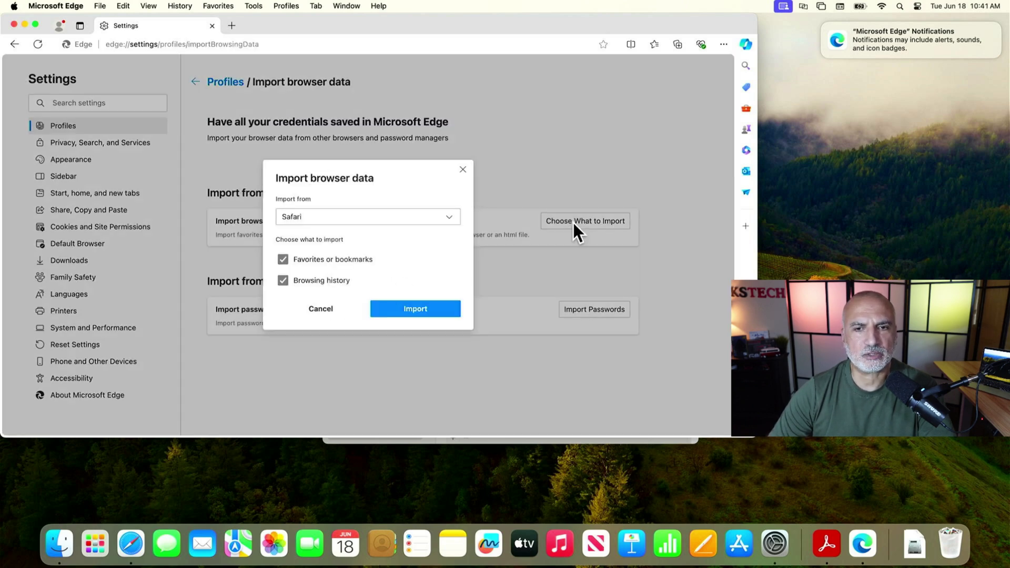
left_click(420, 221)
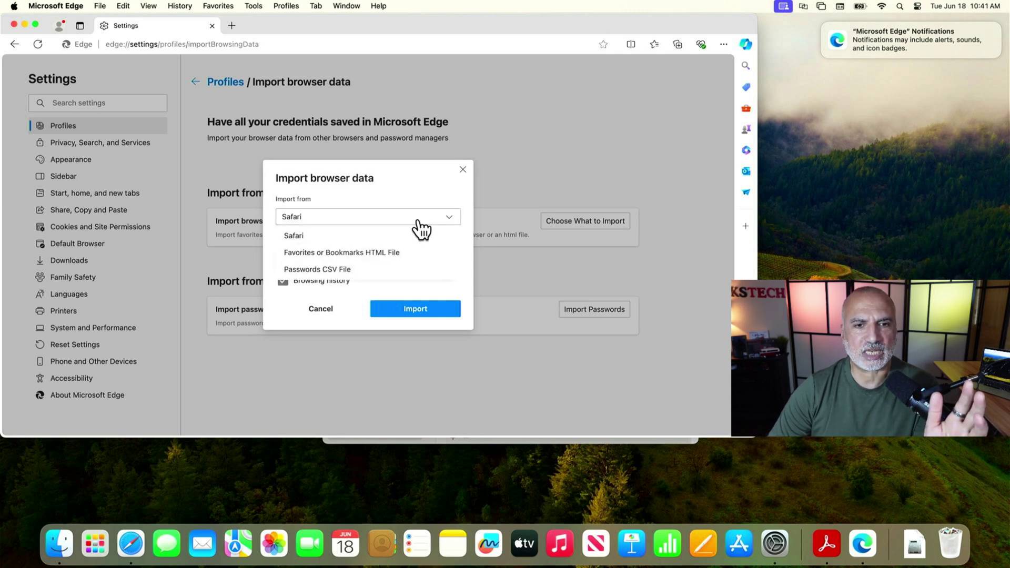
left_click(315, 237)
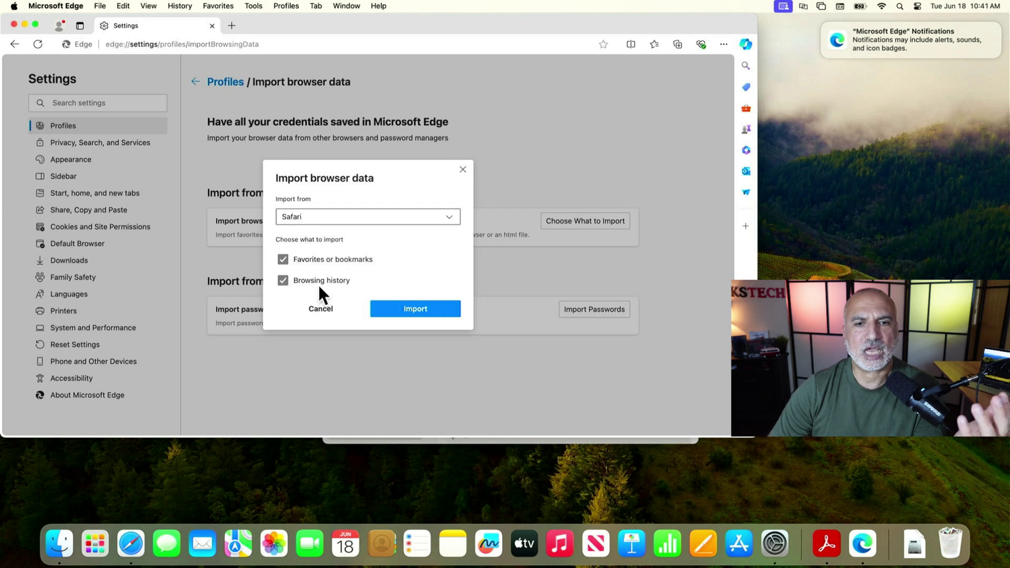
left_click(413, 312)
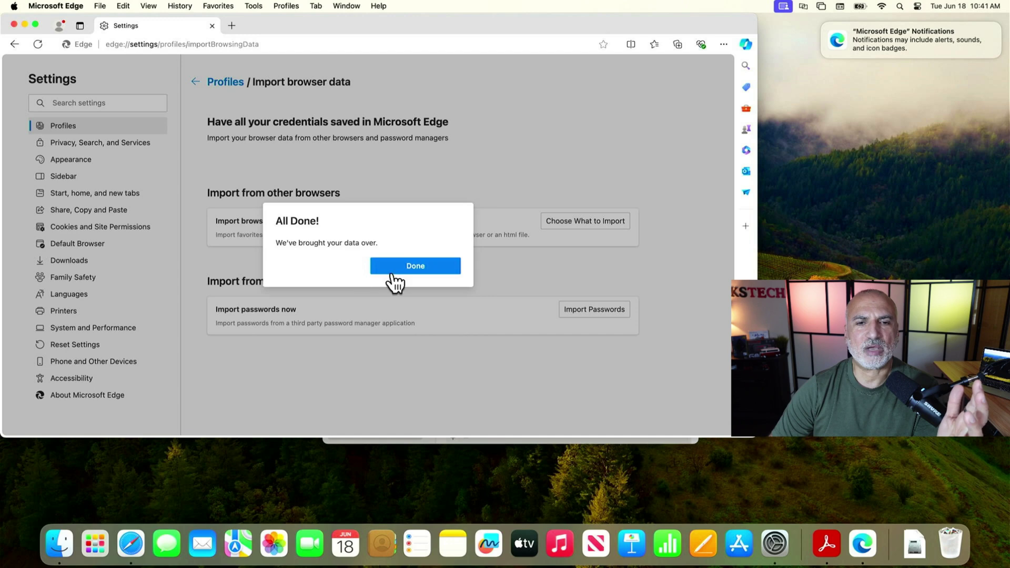
left_click(411, 269)
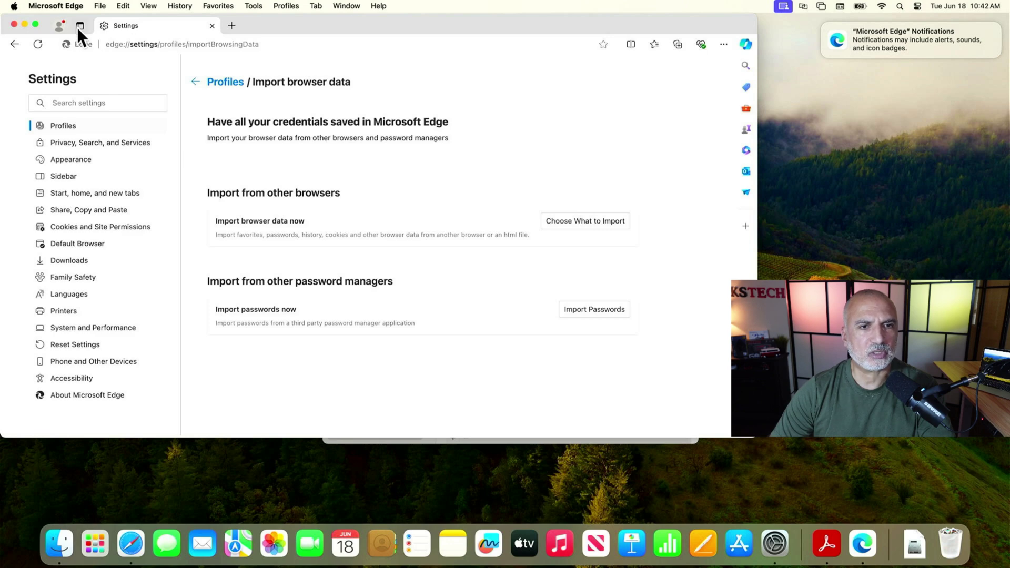
In a new tab, open the 'Home - Knowledge Sharing Tech' bookmark from Other Favorites.
left_click(235, 26)
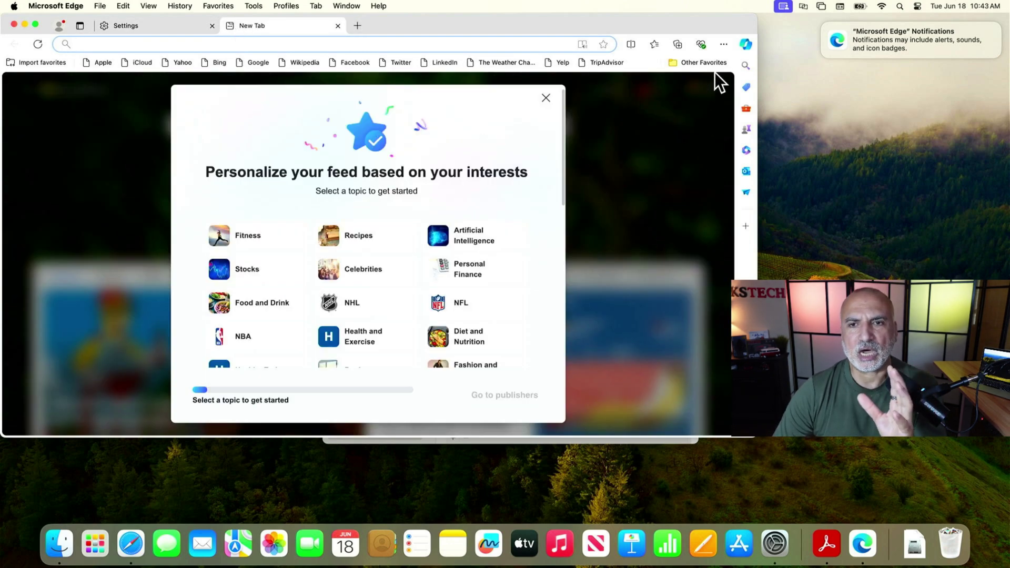
left_click(699, 65)
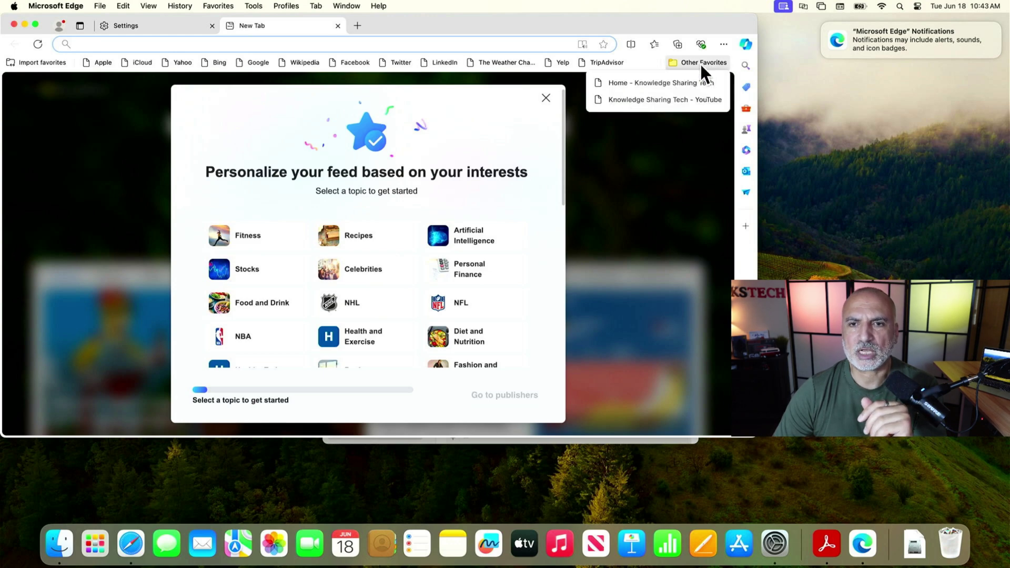
left_click(664, 82)
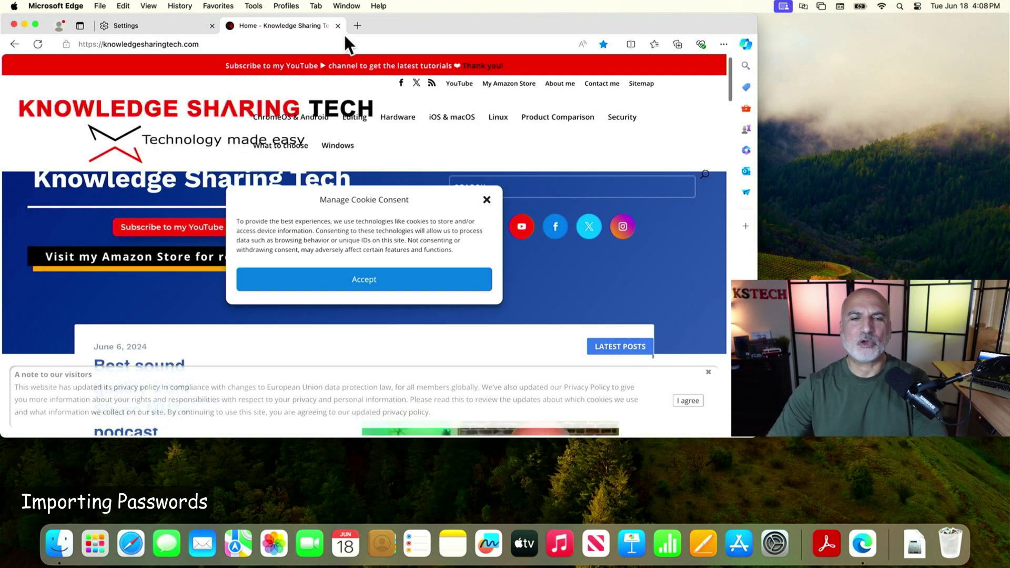
Return to the Import browser data settings tab, then launch Safari from the Dock.
left_click(153, 26)
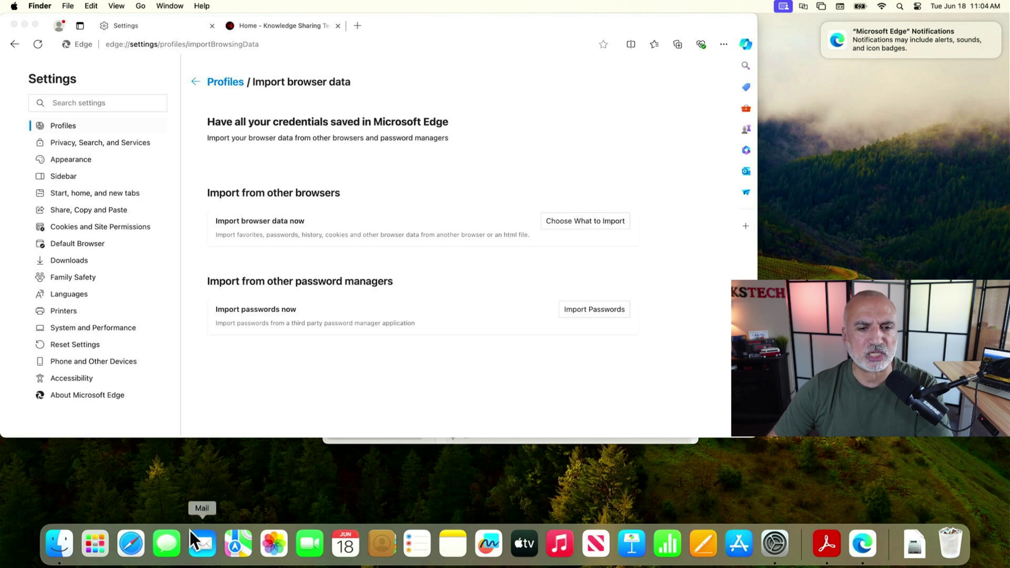
left_click(130, 543)
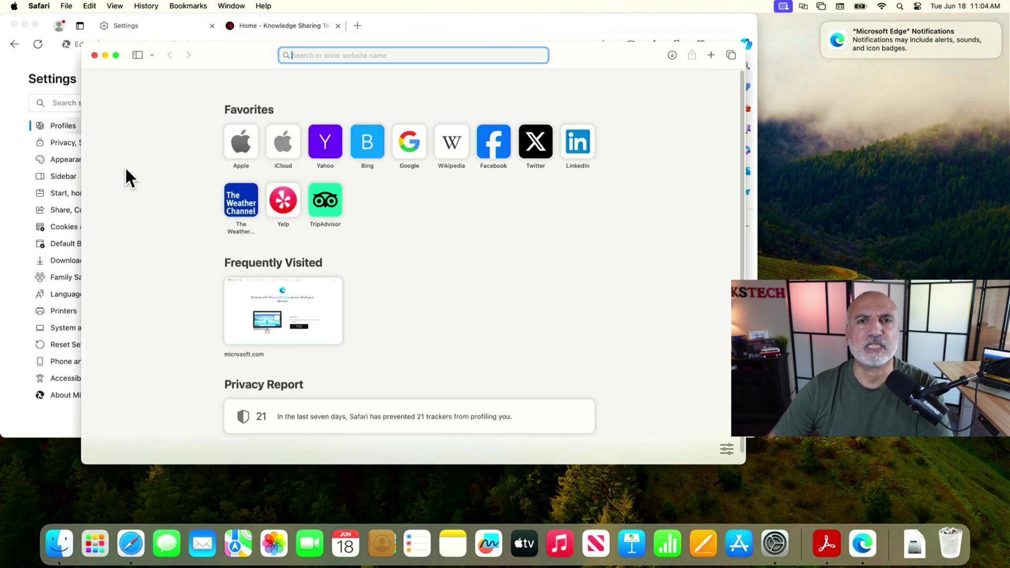
Open Safari's Passwords settings and unlock them with the user password.
left_click(40, 7)
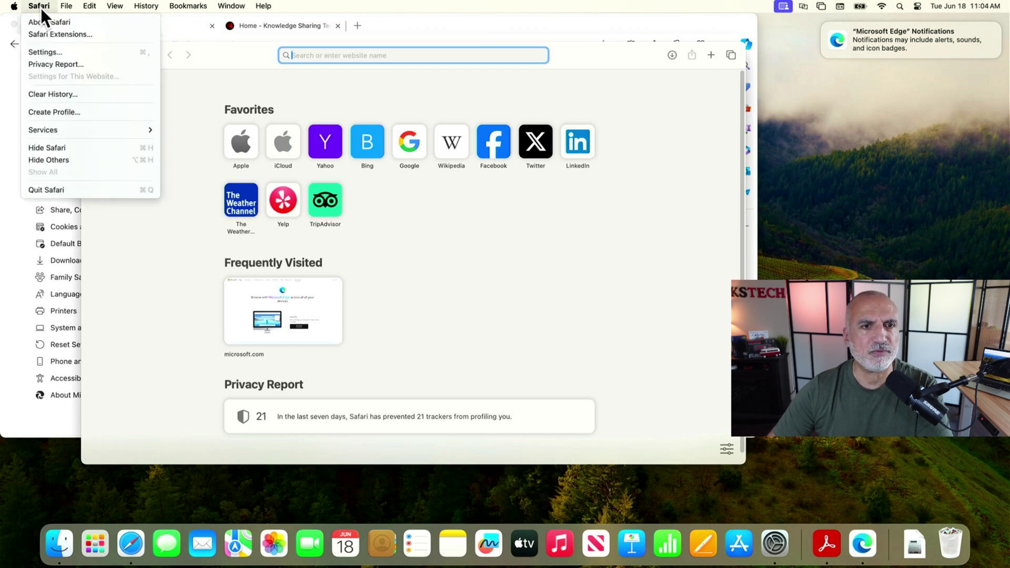
left_click(42, 52)
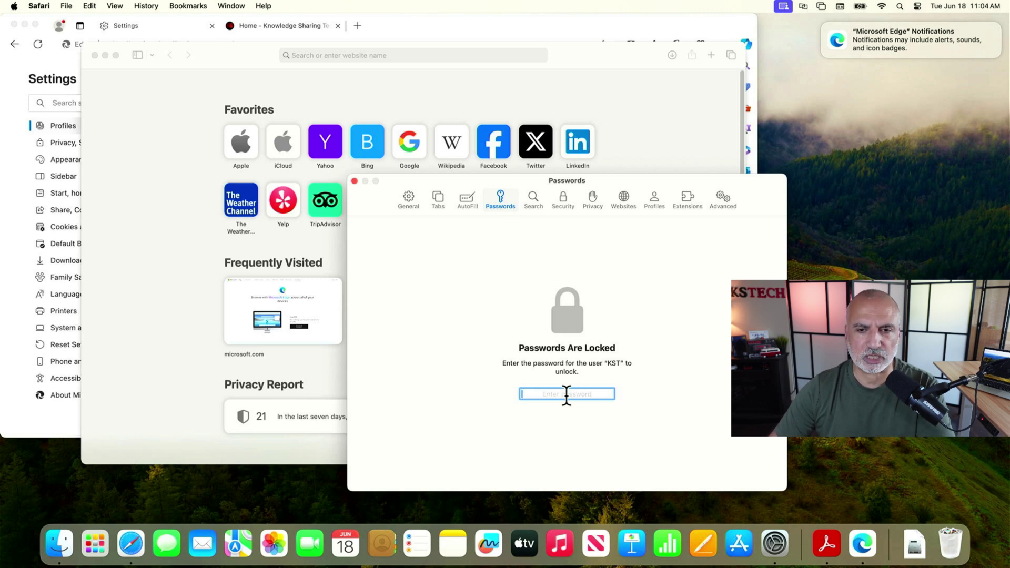
type("••")
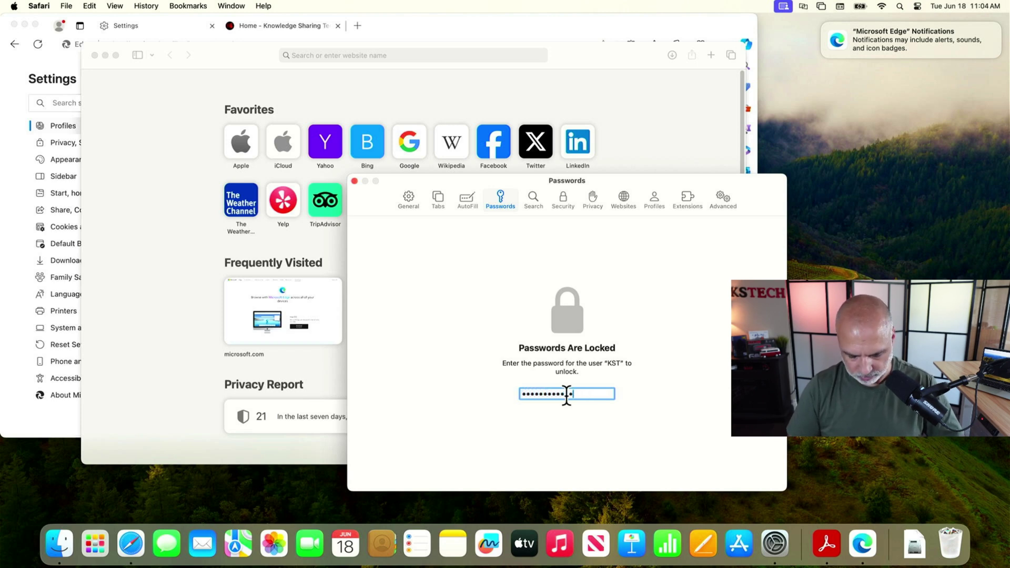
key("Return")
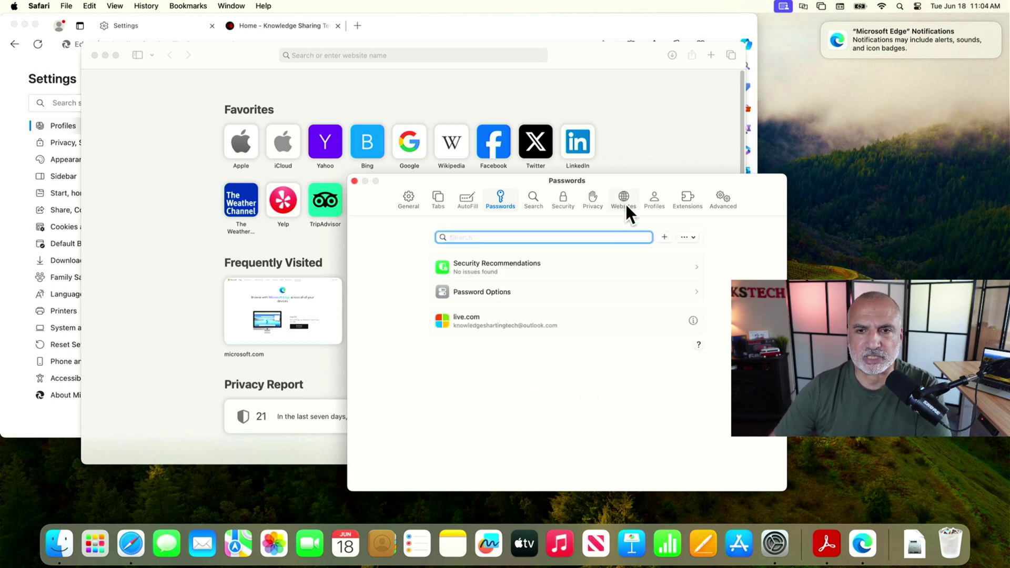
left_click_drag(627, 180, 538, 162)
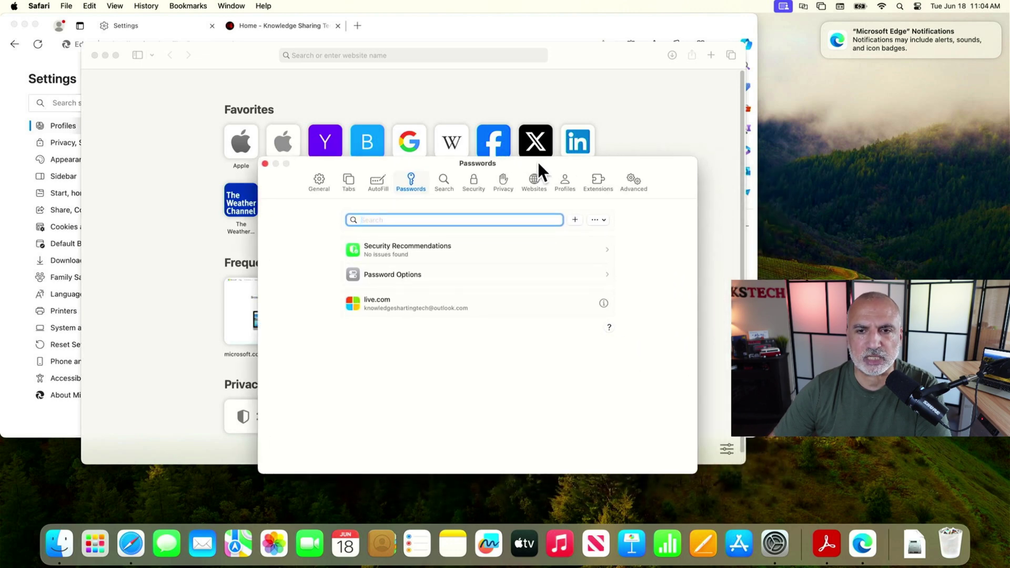
Export all passwords unencrypted to a file named Passwords in Documents, authorising the keychain.
left_click(602, 219)
left_click(613, 250)
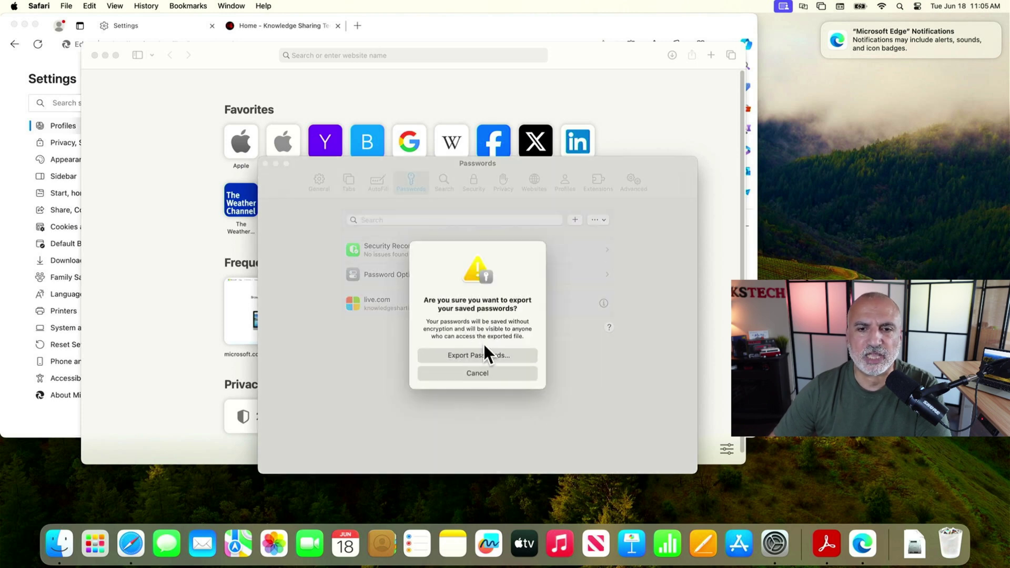
left_click(480, 356)
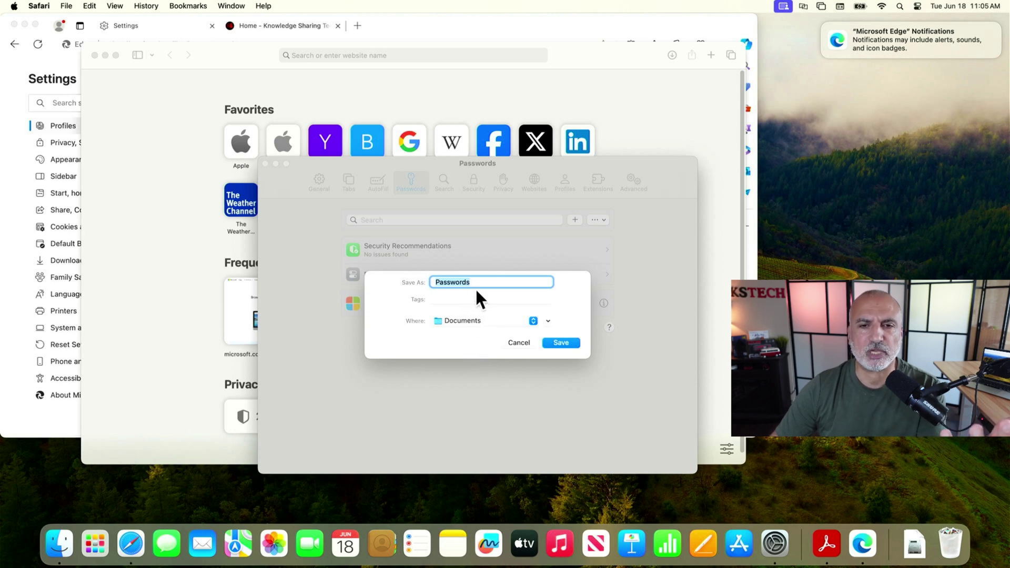
left_click(560, 342)
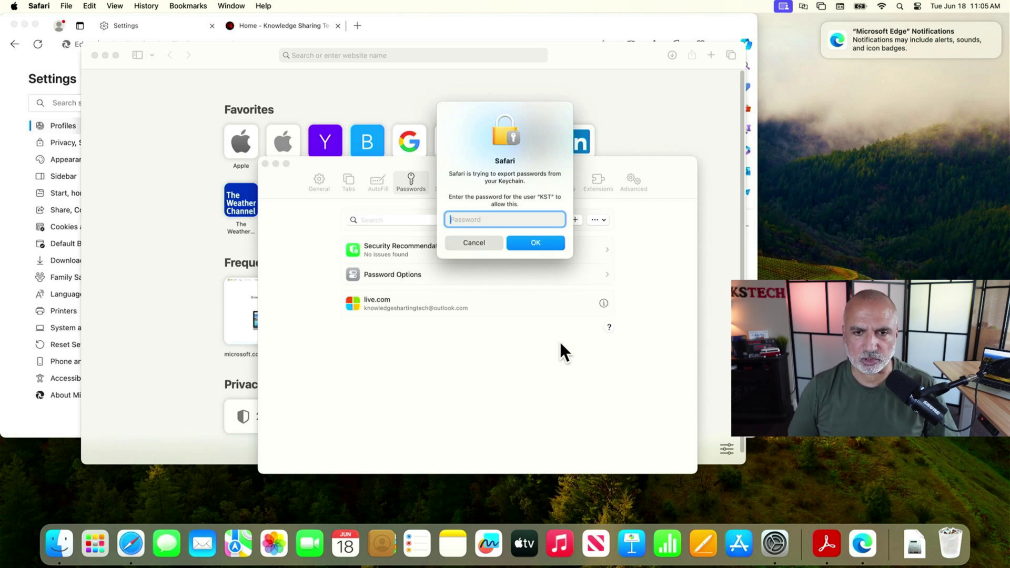
type("•••••••••••••")
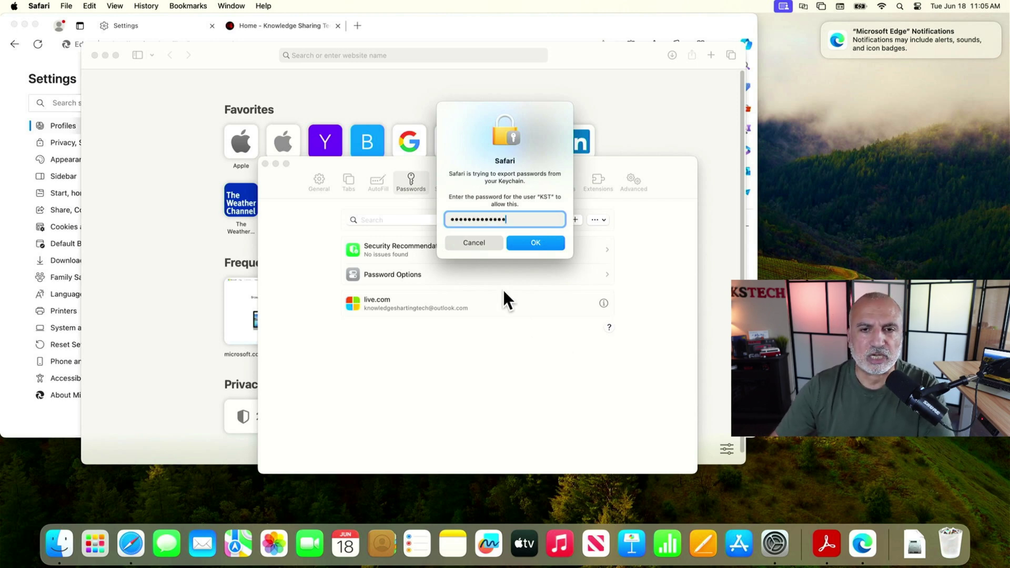
left_click(535, 245)
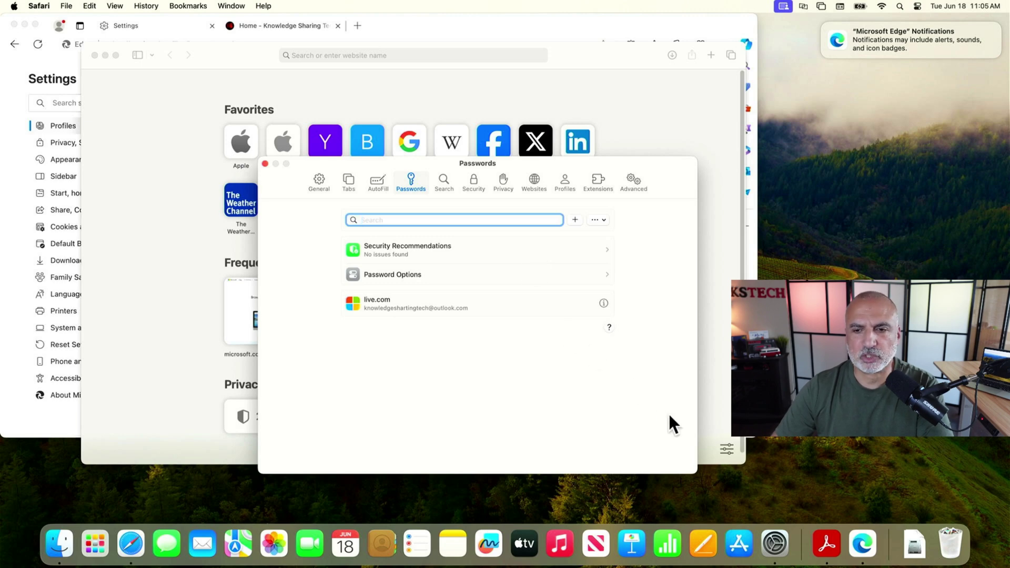
Back in Edge, import passwords from Passwords.csv in Documents and dismiss the completion message.
left_click(863, 547)
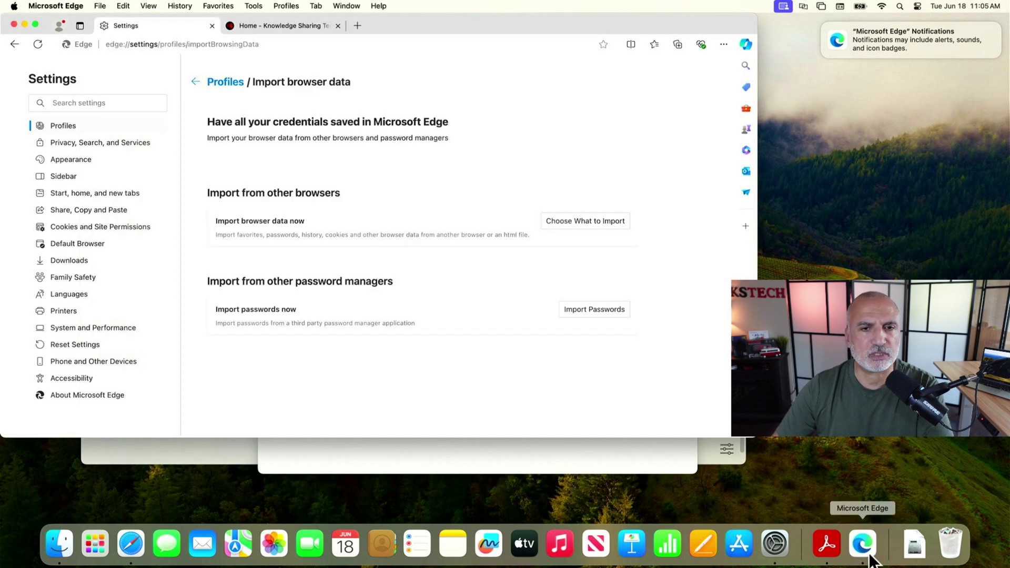
left_click(608, 315)
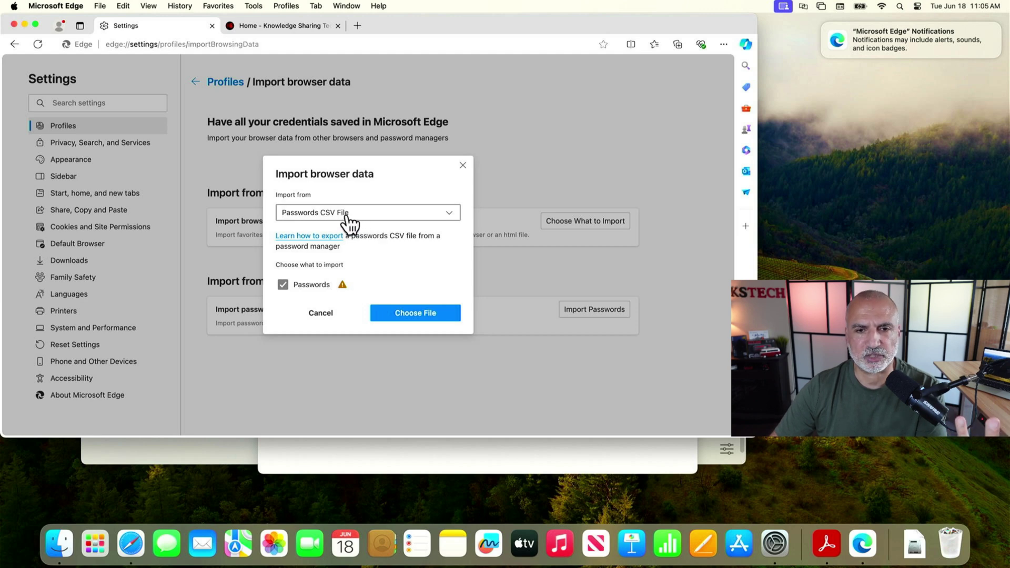
left_click(416, 316)
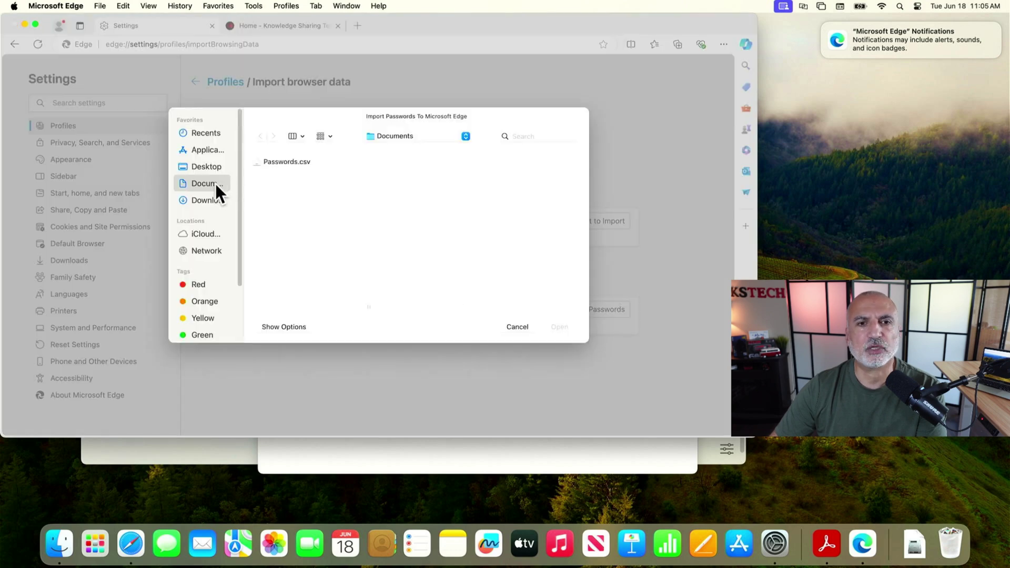
left_click(280, 163)
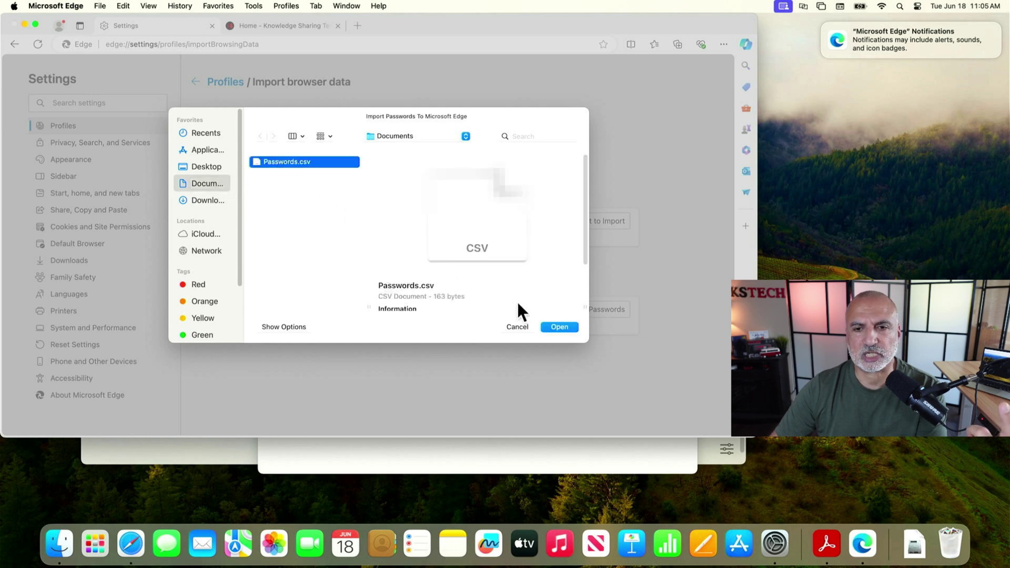
left_click(560, 327)
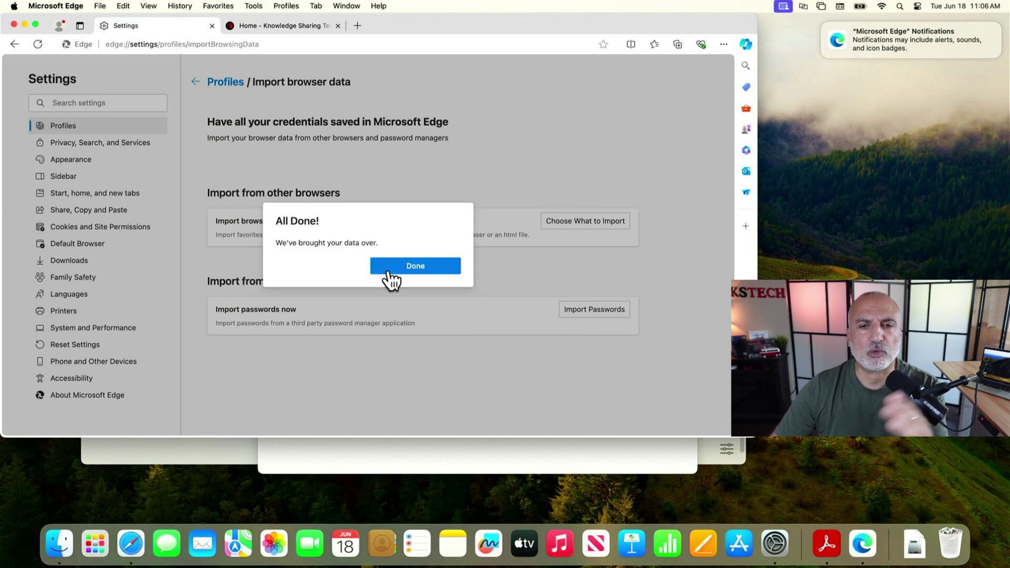
left_click(406, 269)
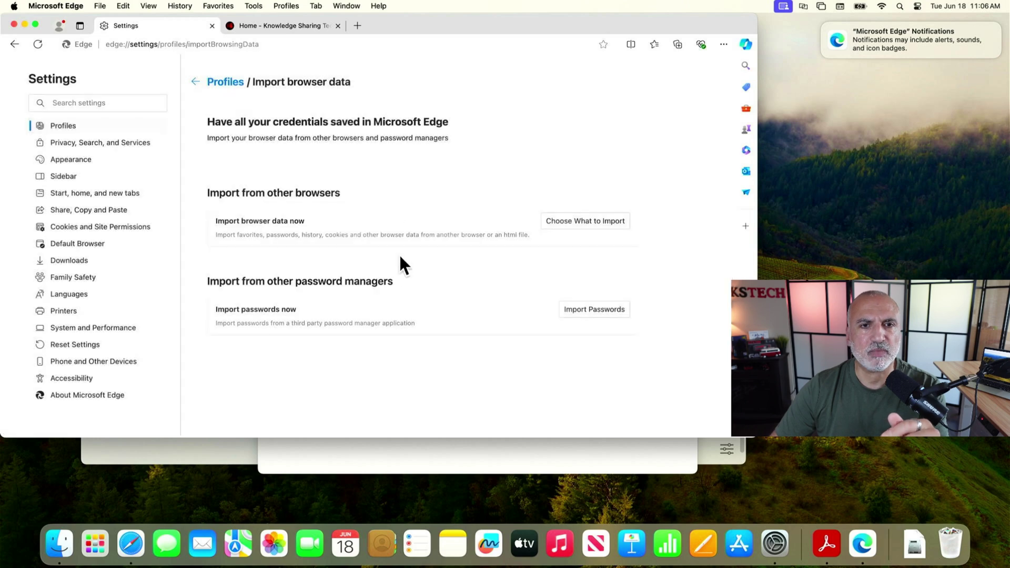
In a new tab, go to the Outlook sign-in page and submit the account e-mail.
left_click(356, 25)
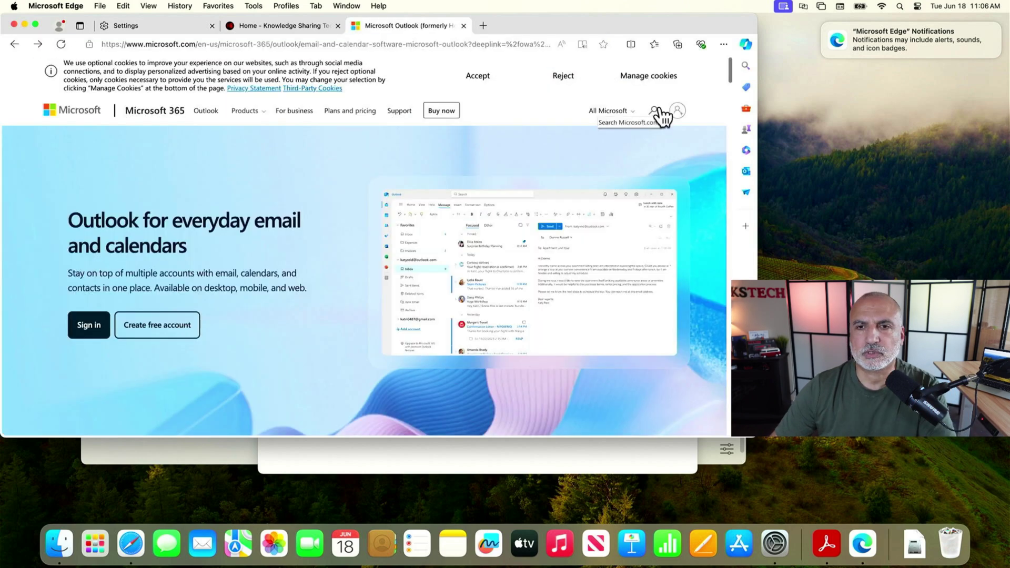
left_click(666, 116)
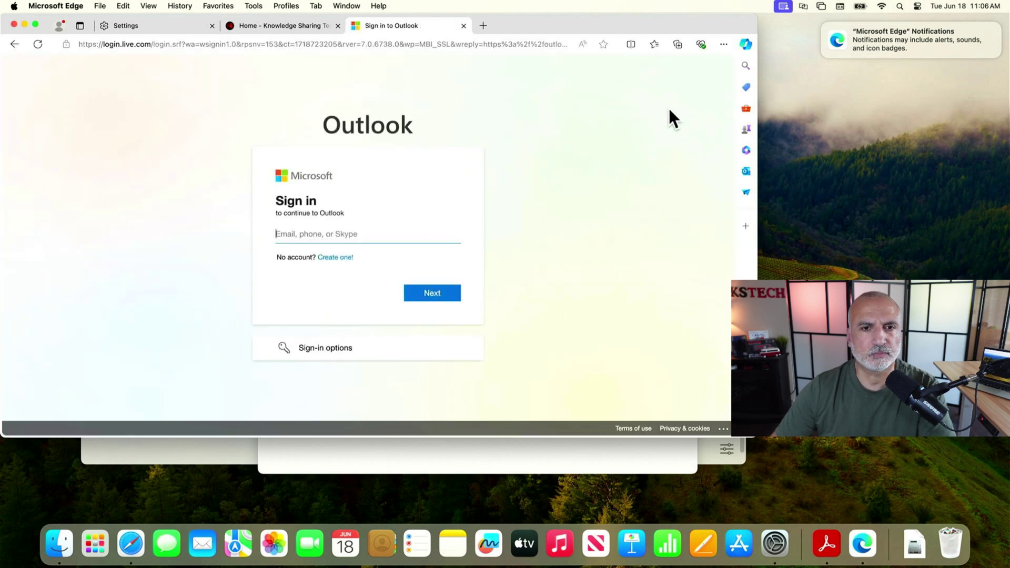
type("kno")
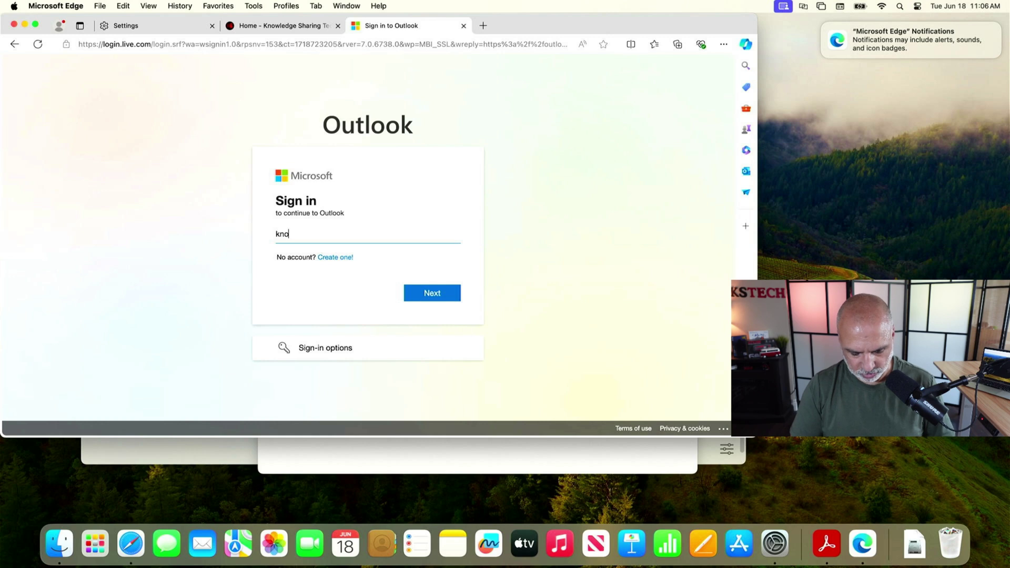
type("wled")
left_click(432, 294)
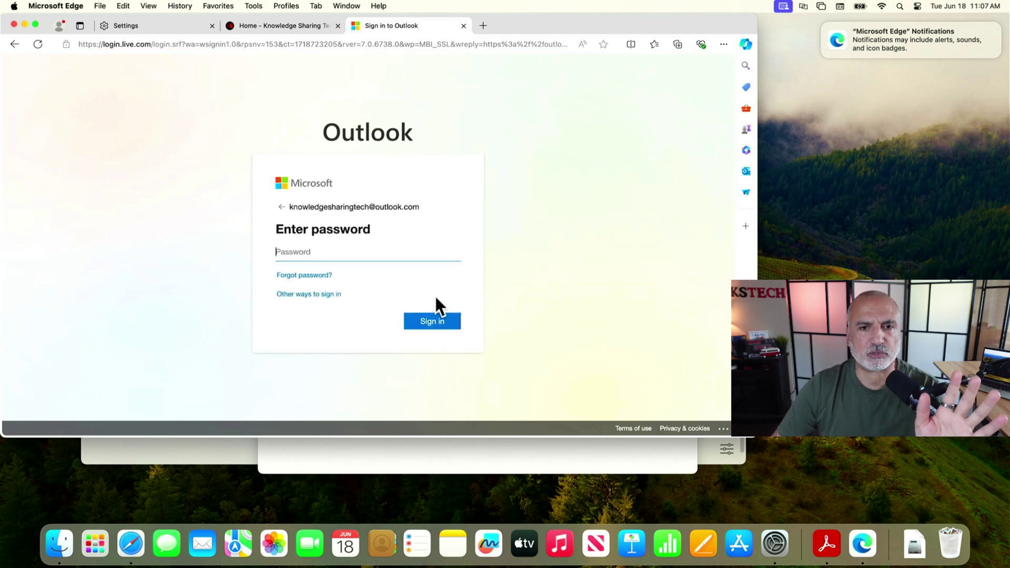
Sign in using the saved password imported from Safari, declining to stay signed in.
left_click(348, 256)
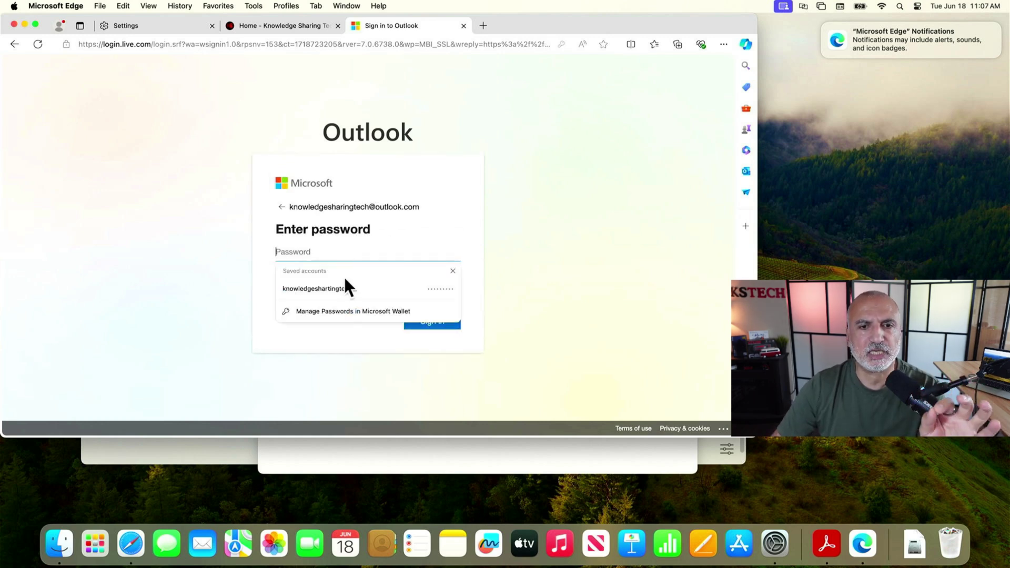
left_click(317, 289)
left_click(430, 325)
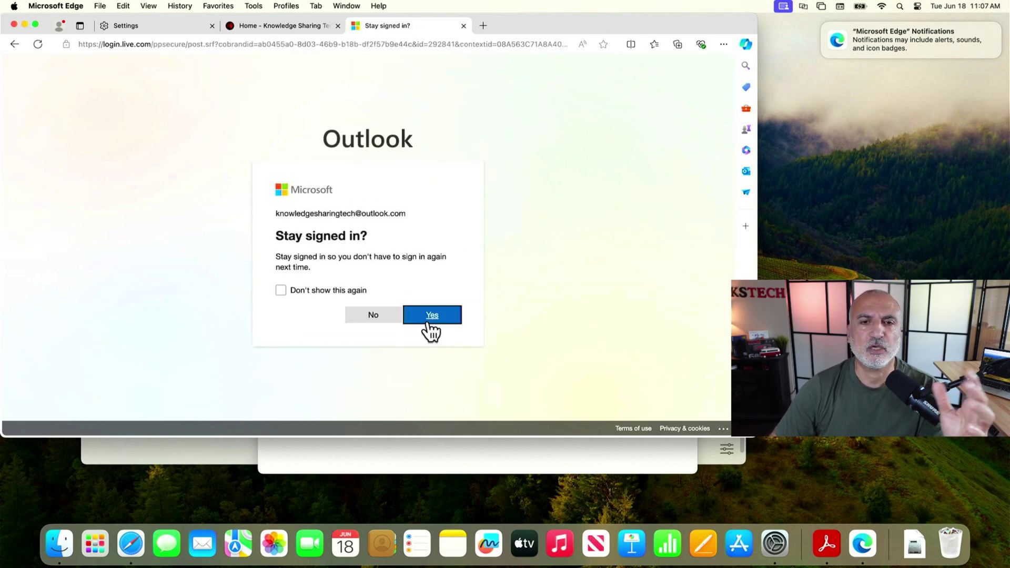
left_click(377, 316)
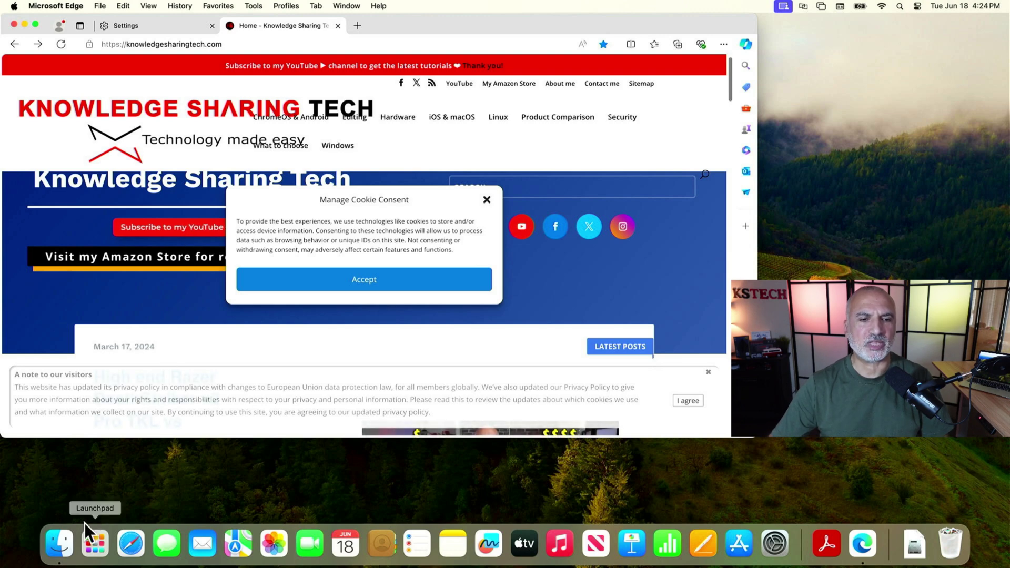
Move Passwords.csv from Documents to the Trash, then empty the Trash.
left_click(59, 541)
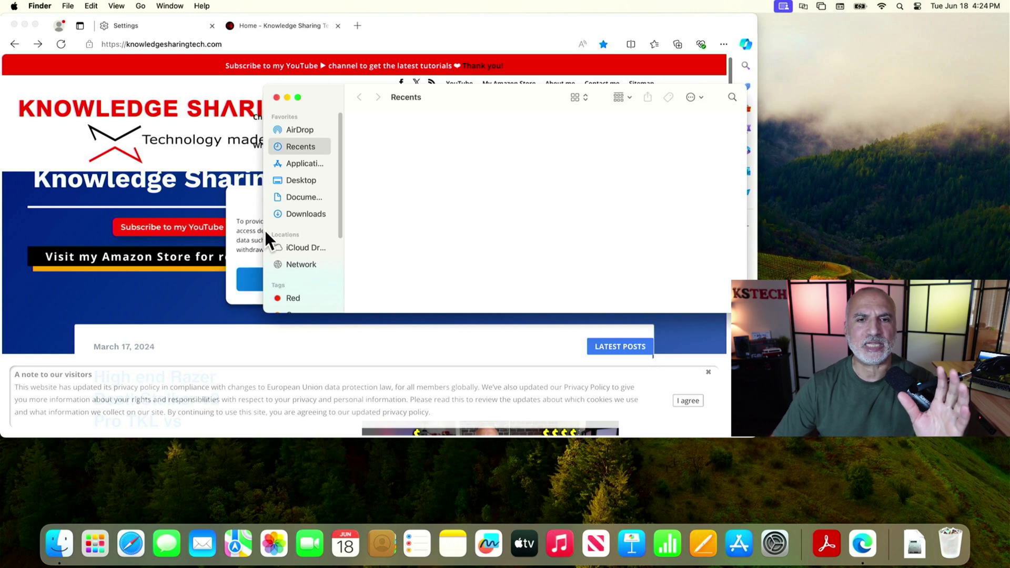
left_click(304, 198)
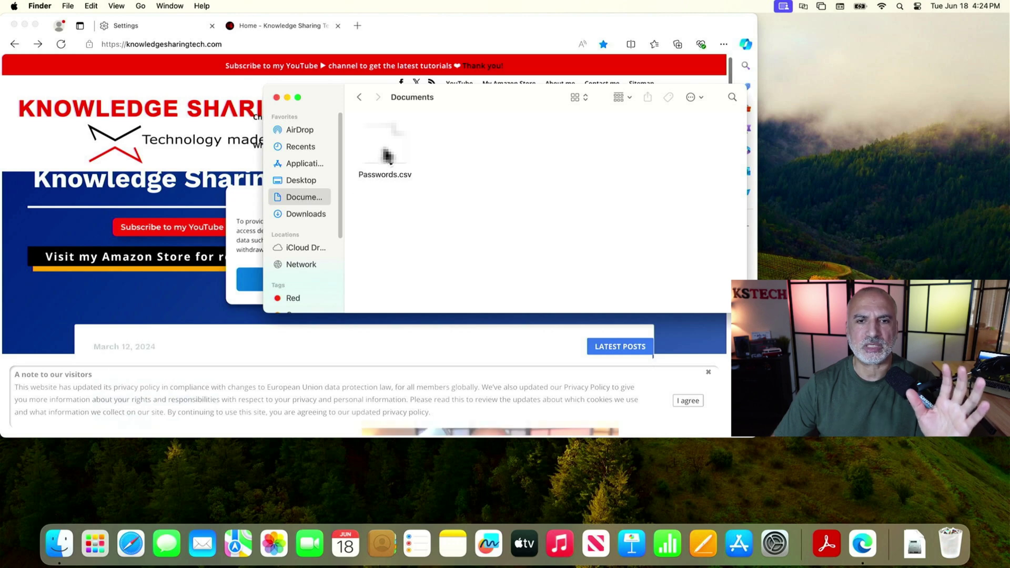
left_click(384, 171)
right_click(385, 162)
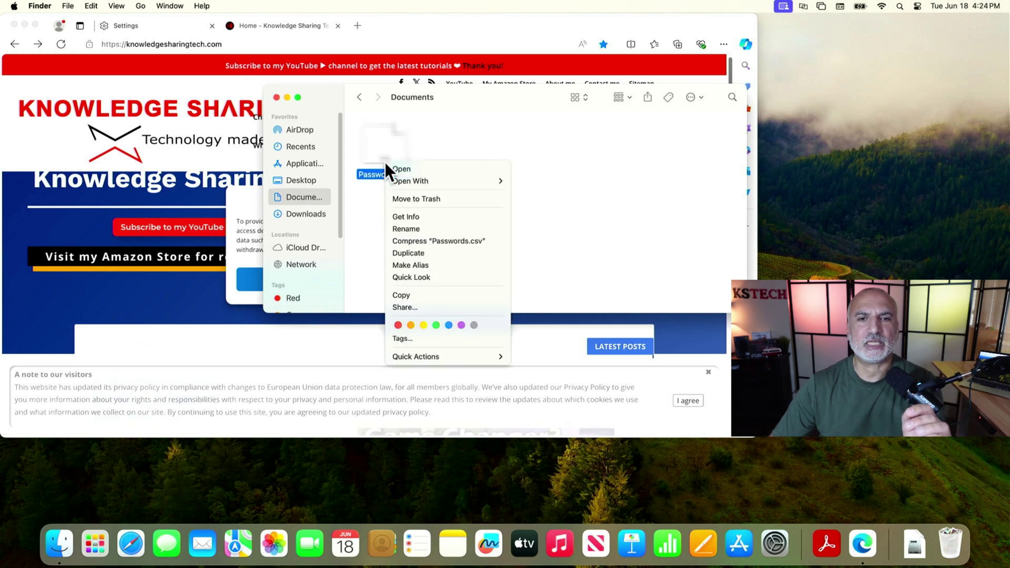
left_click(406, 198)
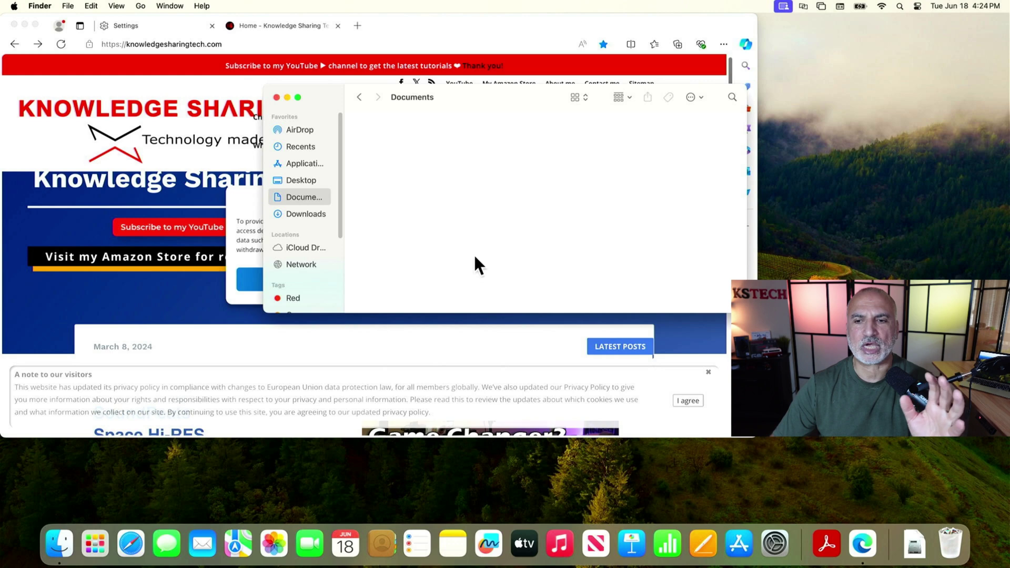
right_click(950, 543)
left_click(963, 507)
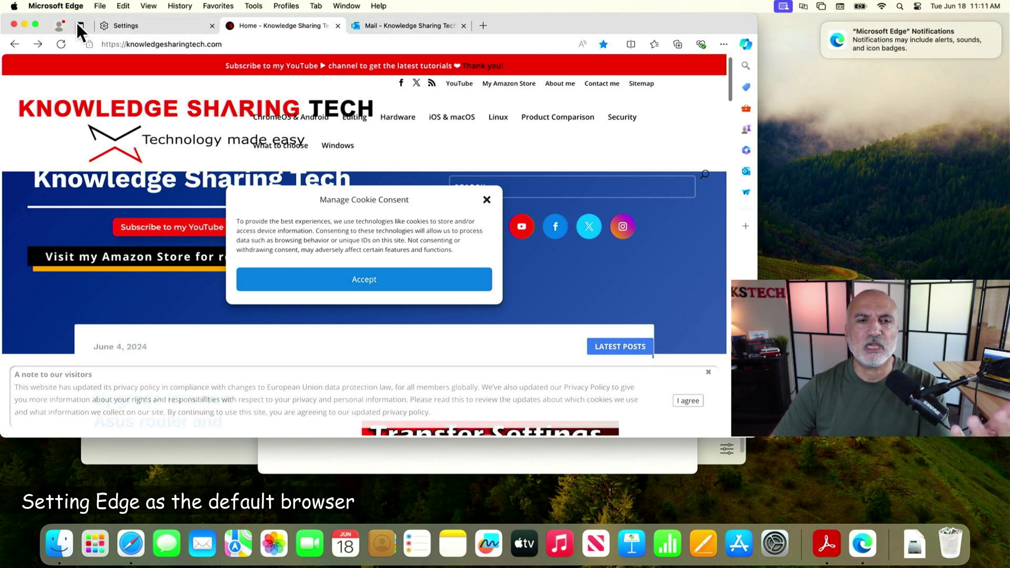
Set Desktop & Dock's Default web browser to Microsoft Edge and close System Settings.
left_click(14, 6)
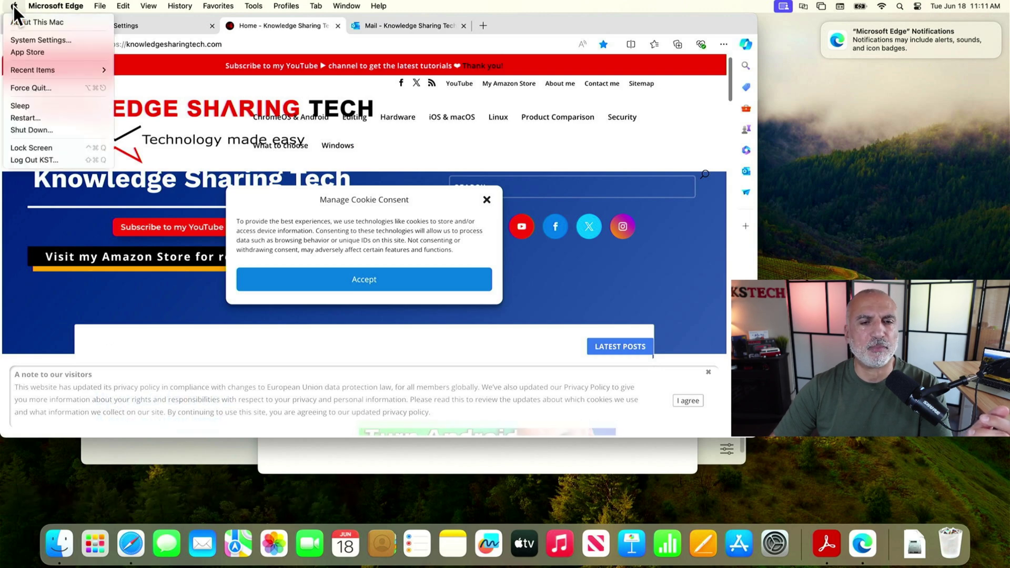
left_click(42, 42)
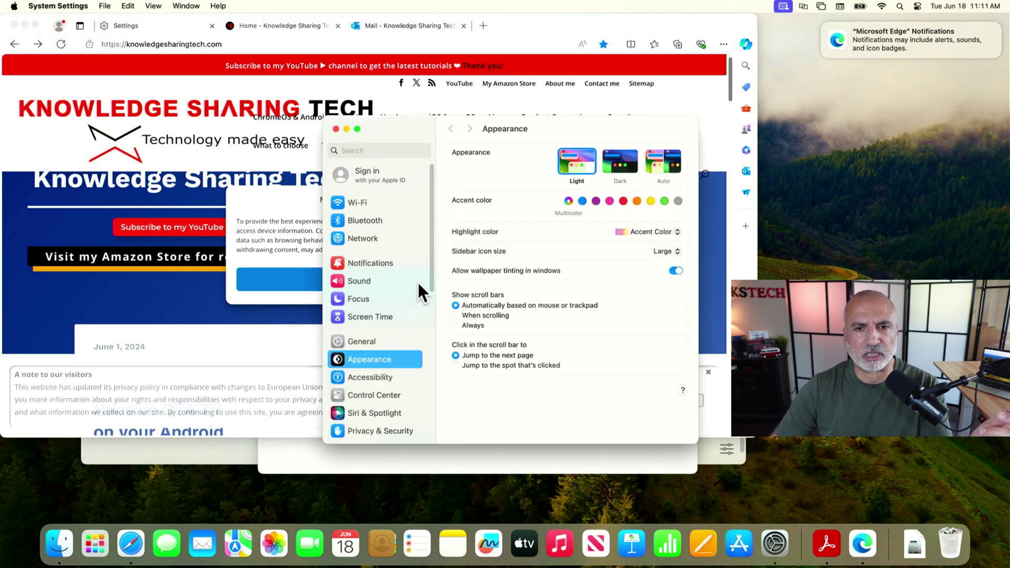
scroll(434, 270, "down", 3)
left_click(376, 325)
left_click_drag(696, 258, 698, 354)
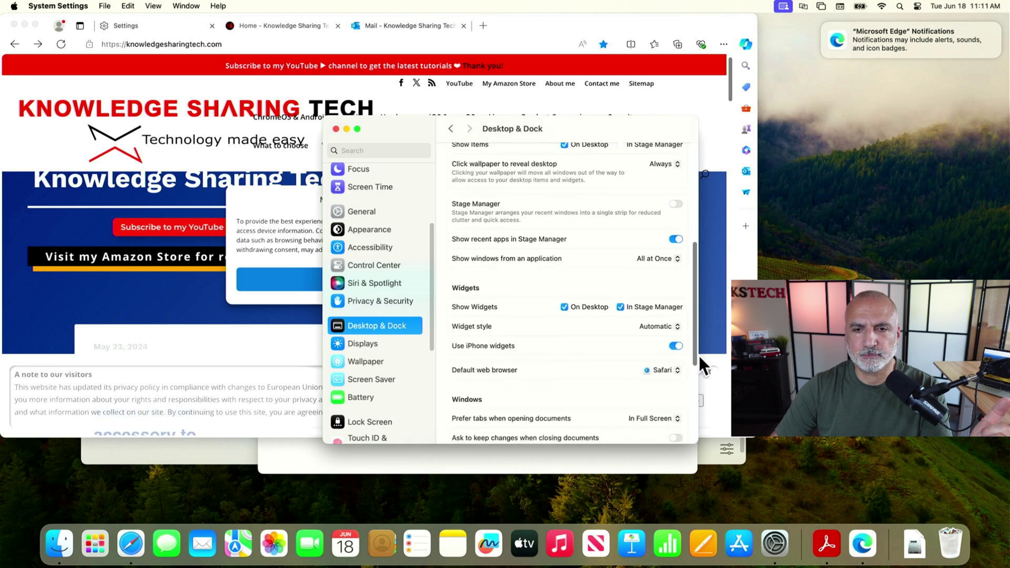
left_click(676, 375)
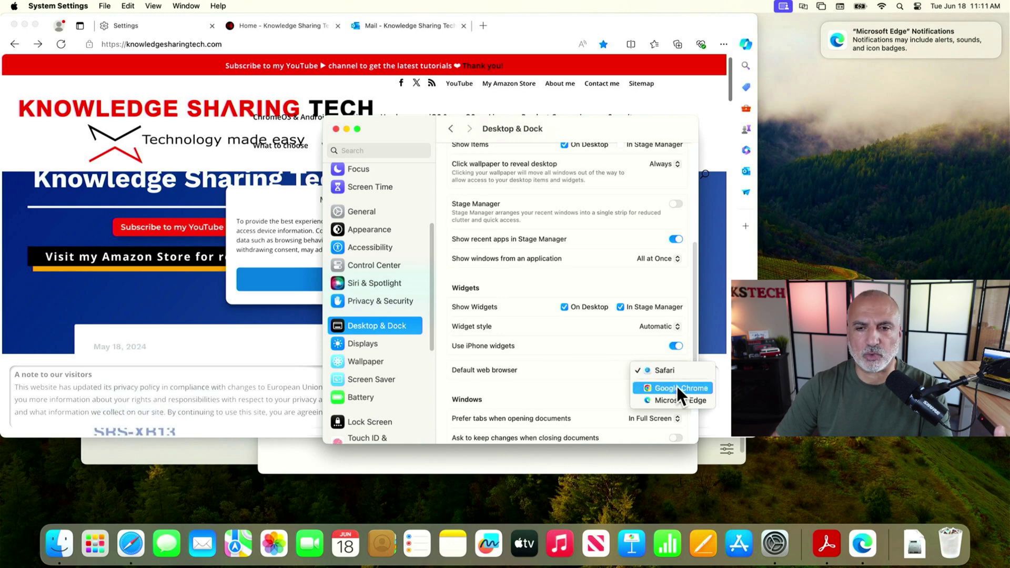
left_click(673, 403)
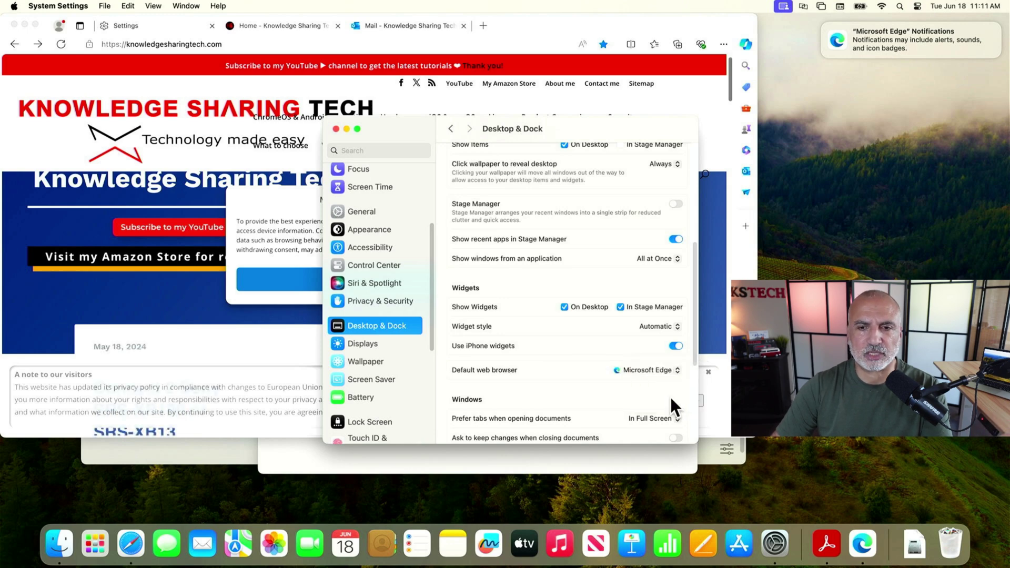
left_click(335, 129)
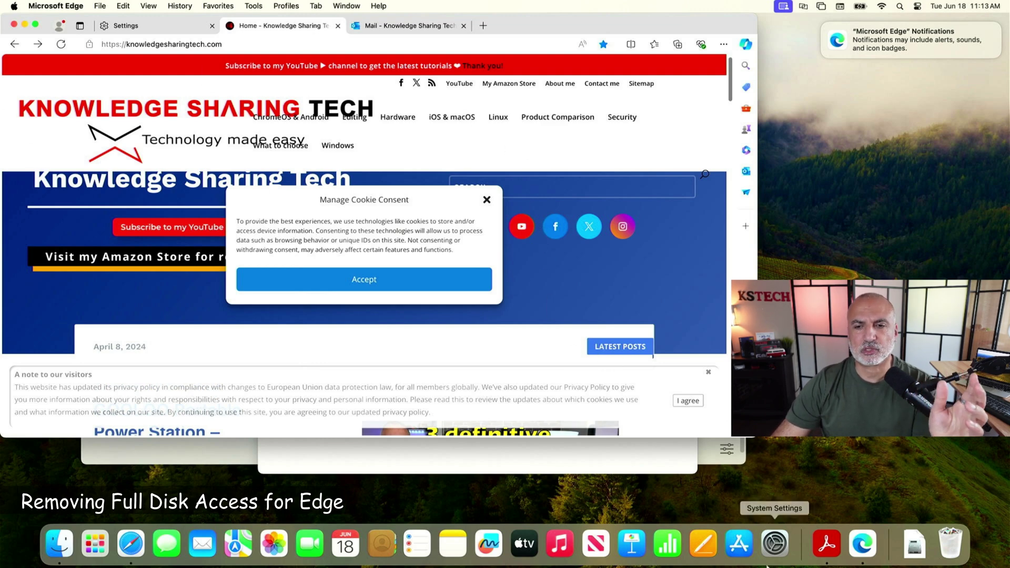
Turn off Microsoft Edge under Privacy & Security > Full Disk Access, authorising with the admin password.
left_click(776, 551)
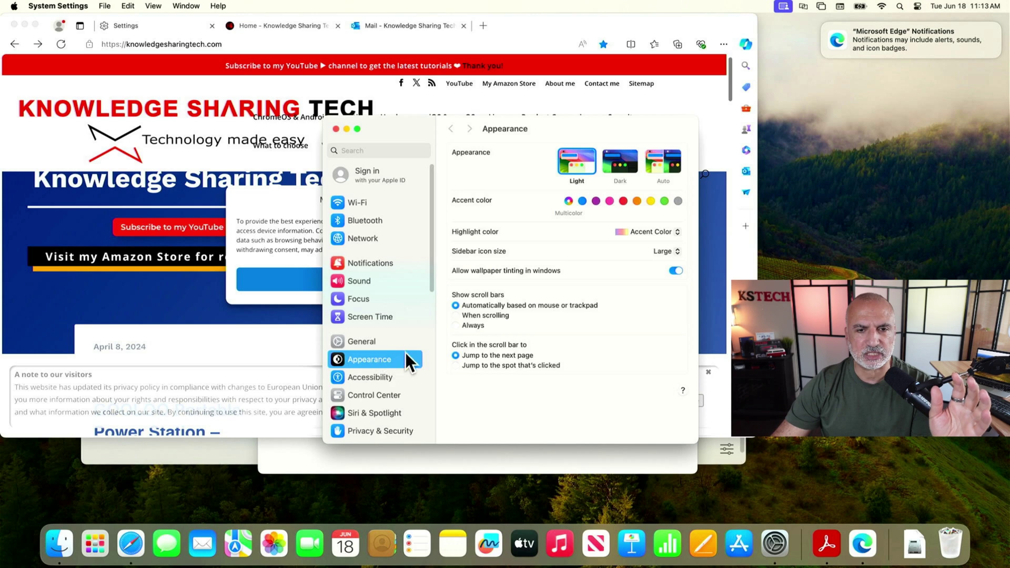
left_click(381, 429)
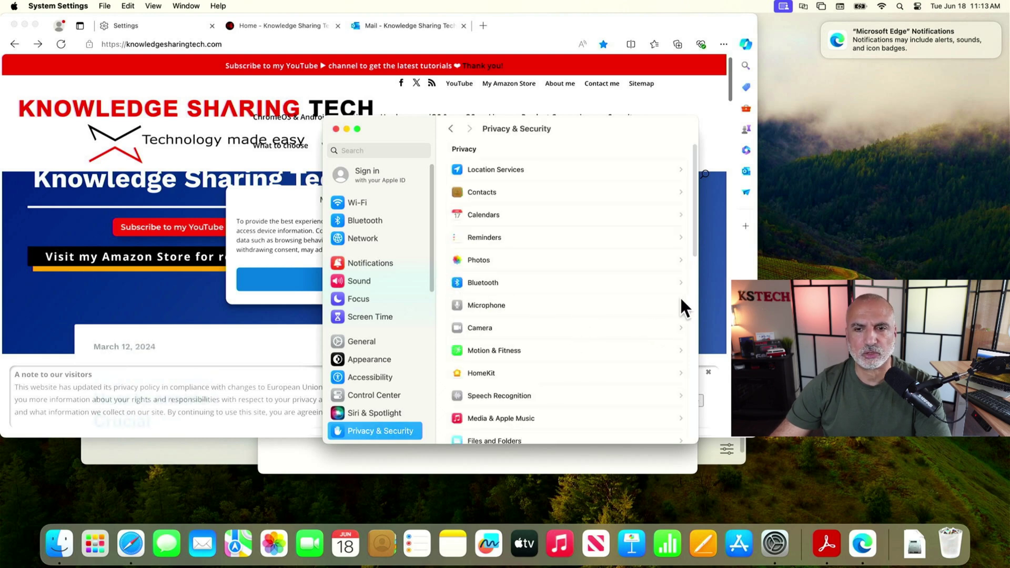
scroll(493, 414, "down", 2)
left_click(494, 413)
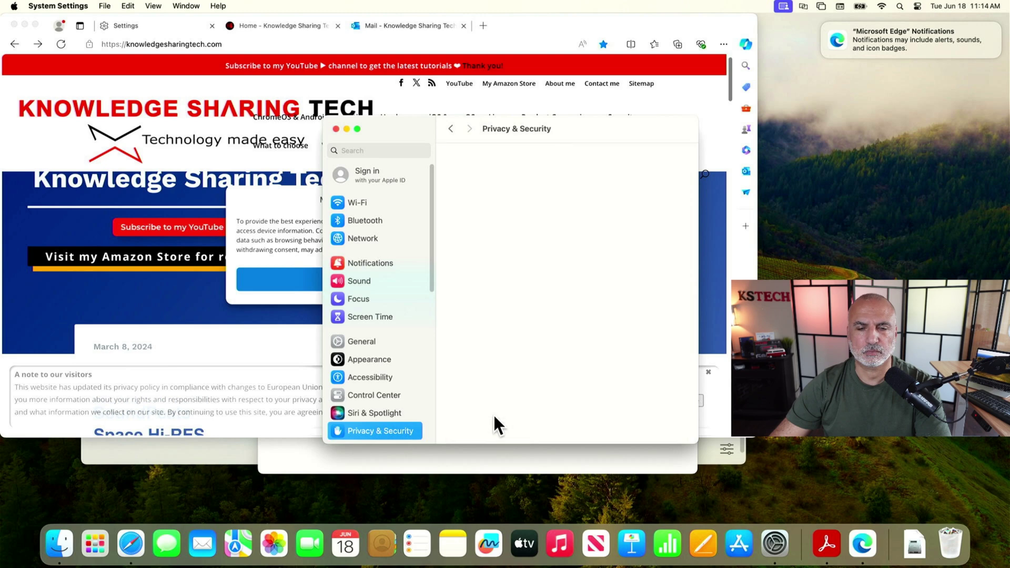
left_click(675, 296)
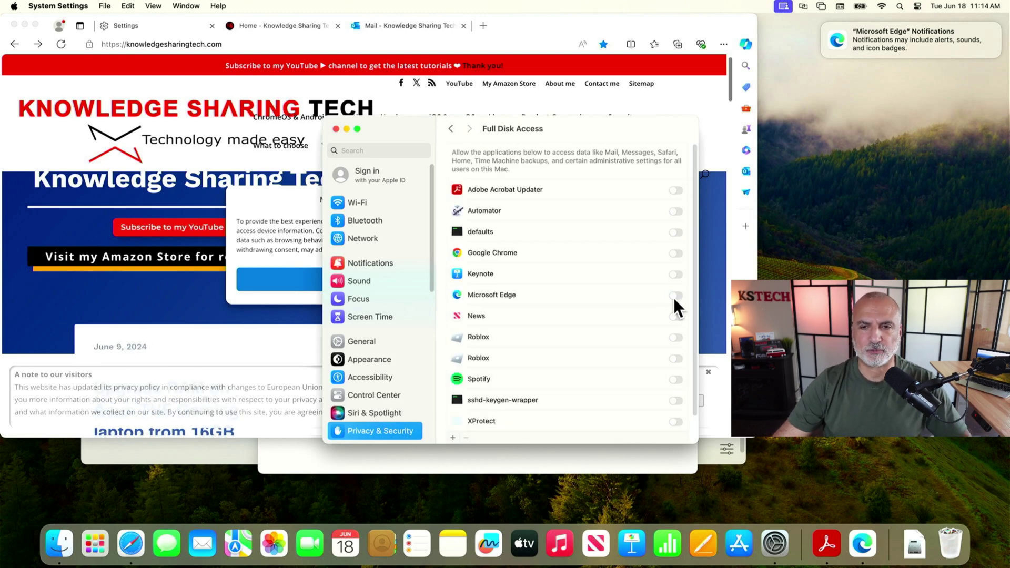
type("•••")
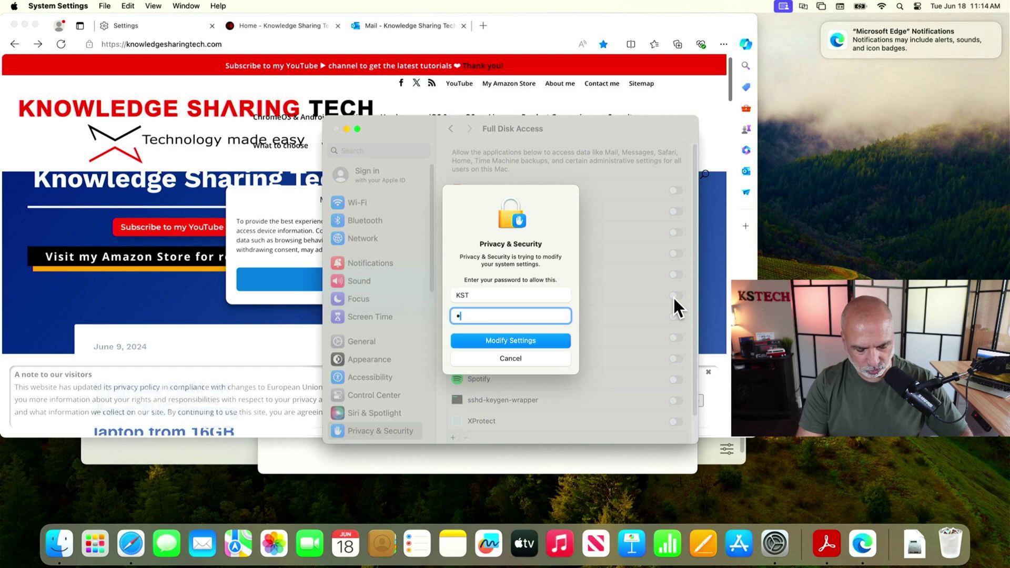
type("•••••")
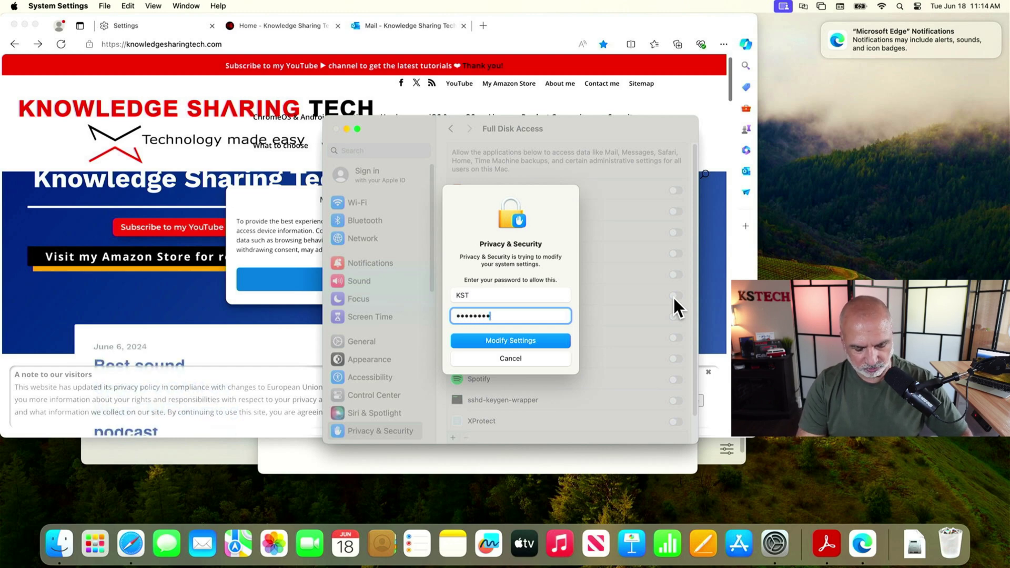
key("Return")
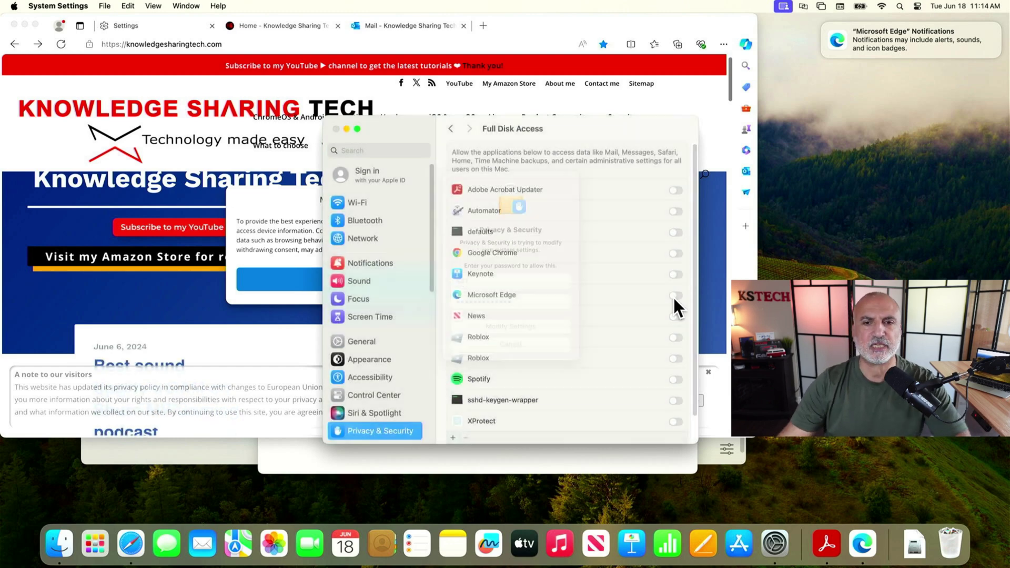